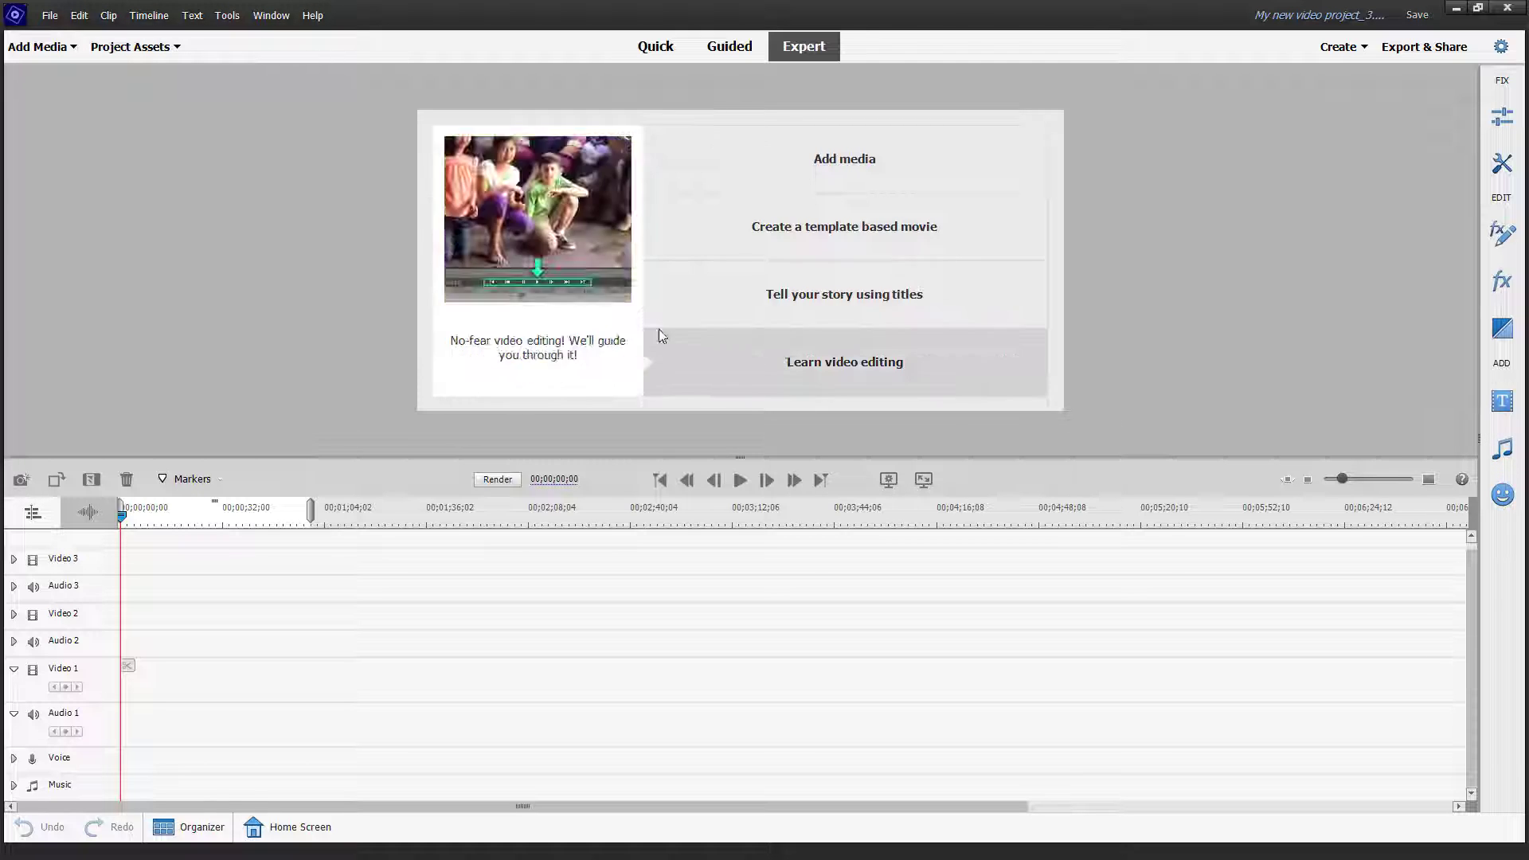
# Step: Import blue-screen-14255.mp4 into Project Assets and place it at the start of Video 1
pyautogui.click(169, 49)
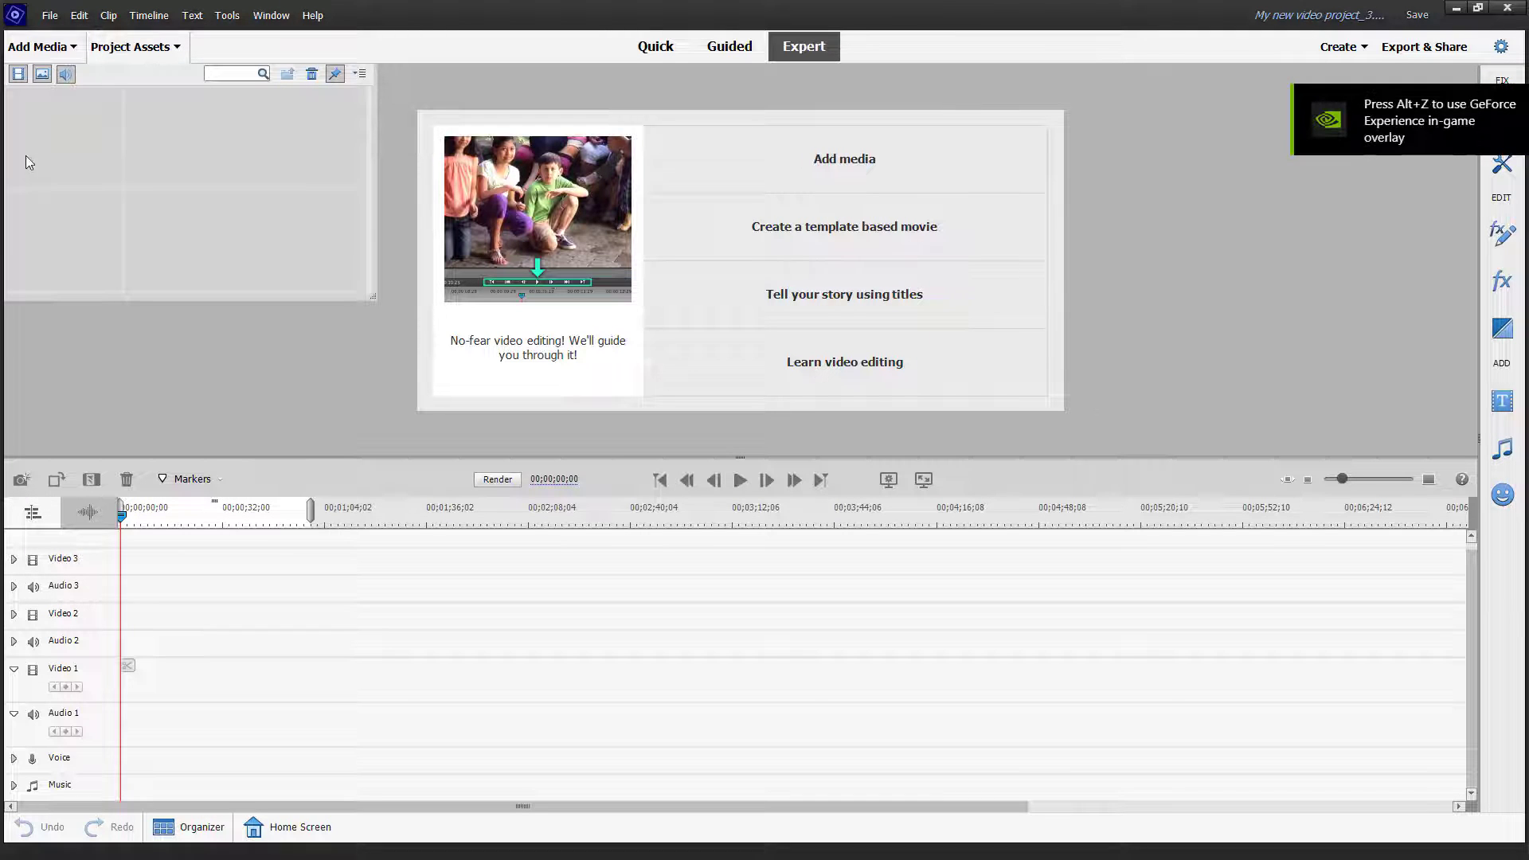
pyautogui.doubleClick(62, 133)
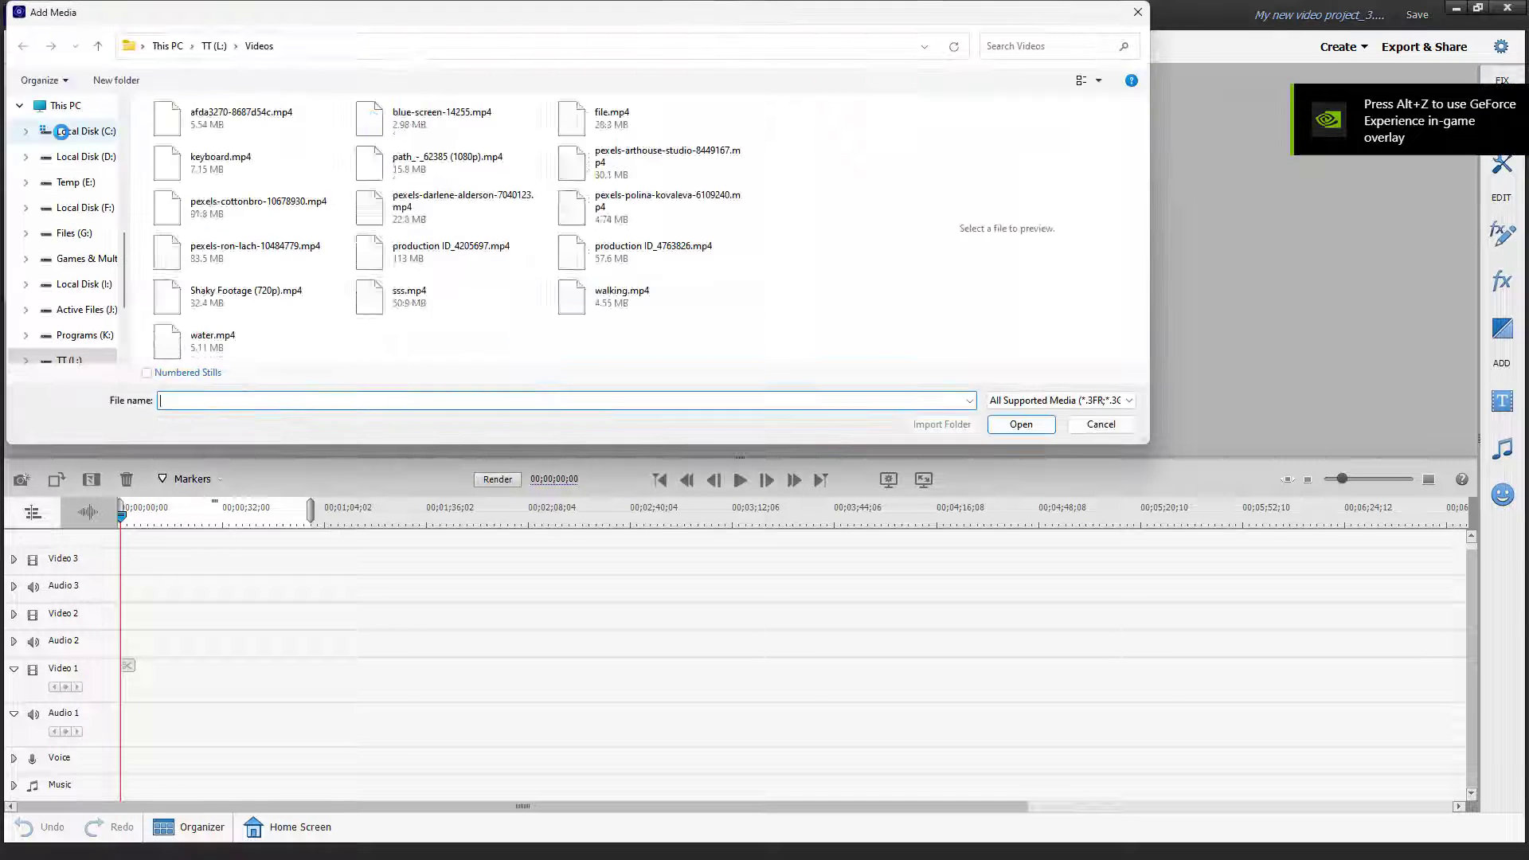
pyautogui.click(406, 120)
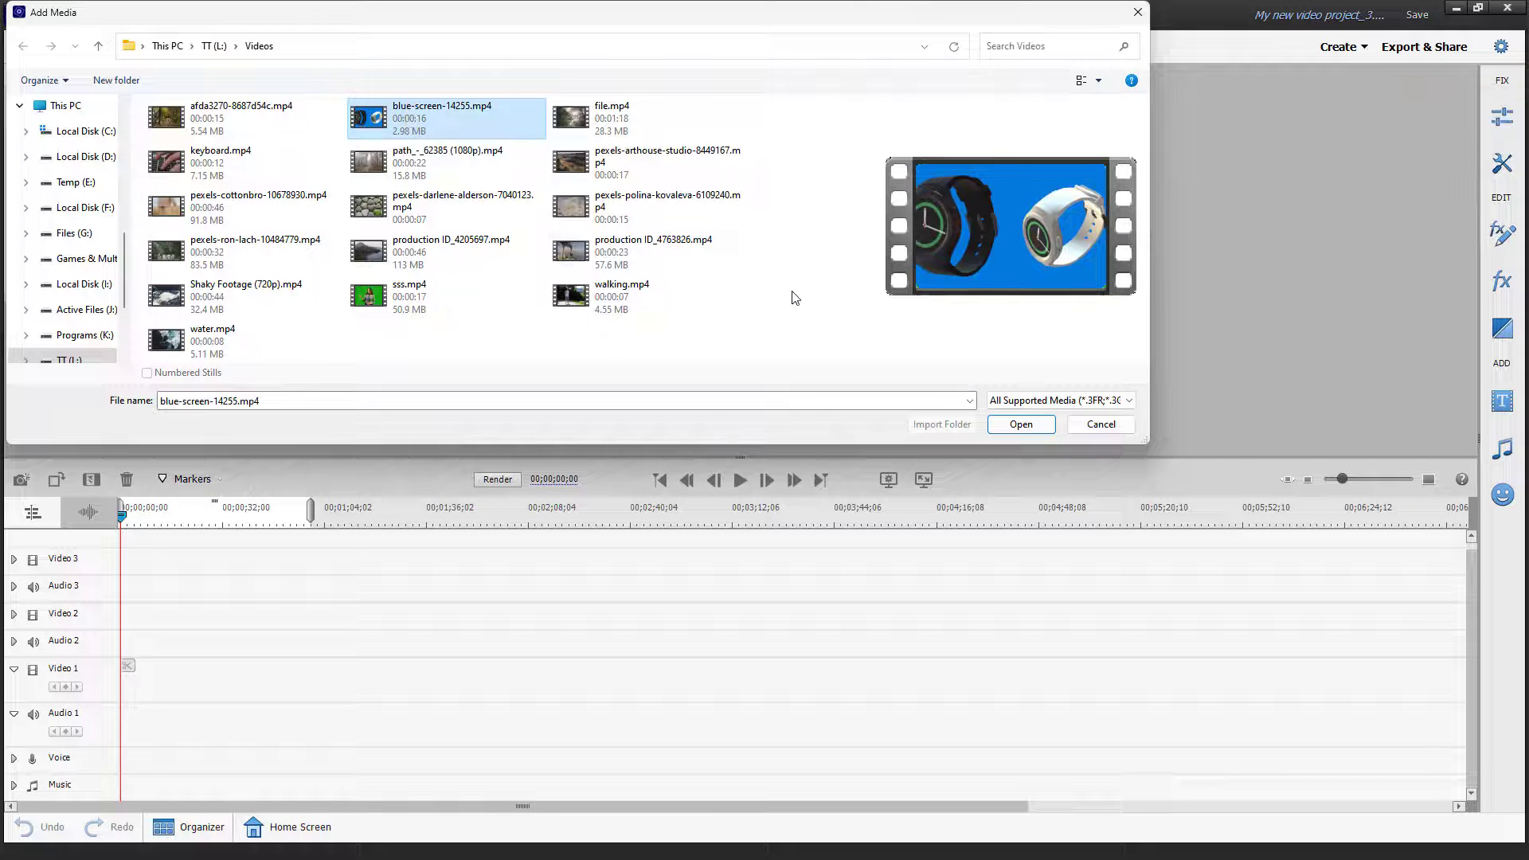
pyautogui.click(1047, 428)
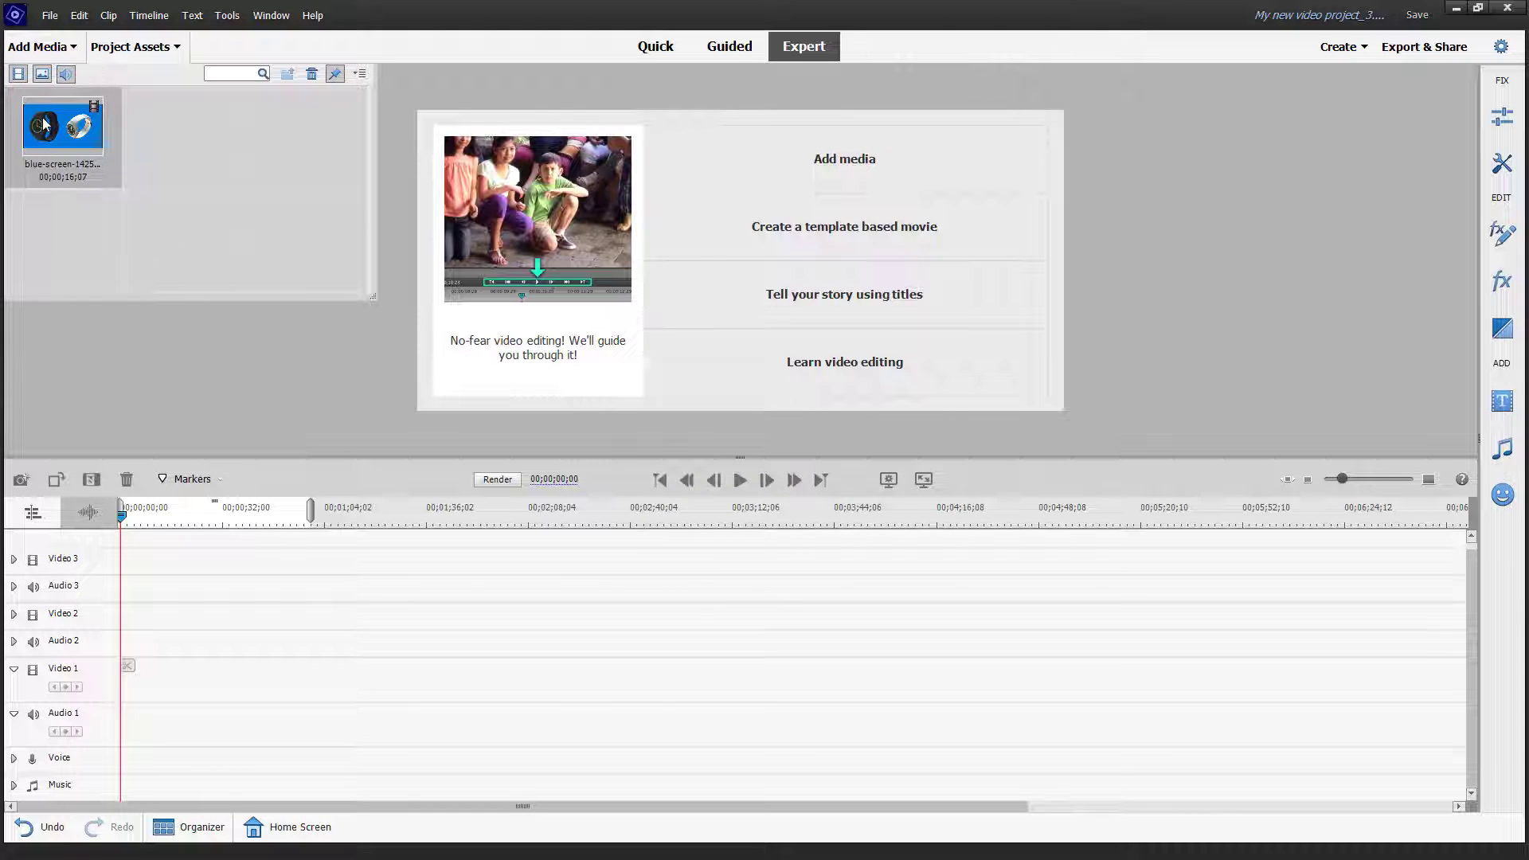
pyautogui.moveTo(107, 293); pyautogui.dragTo(145, 678)
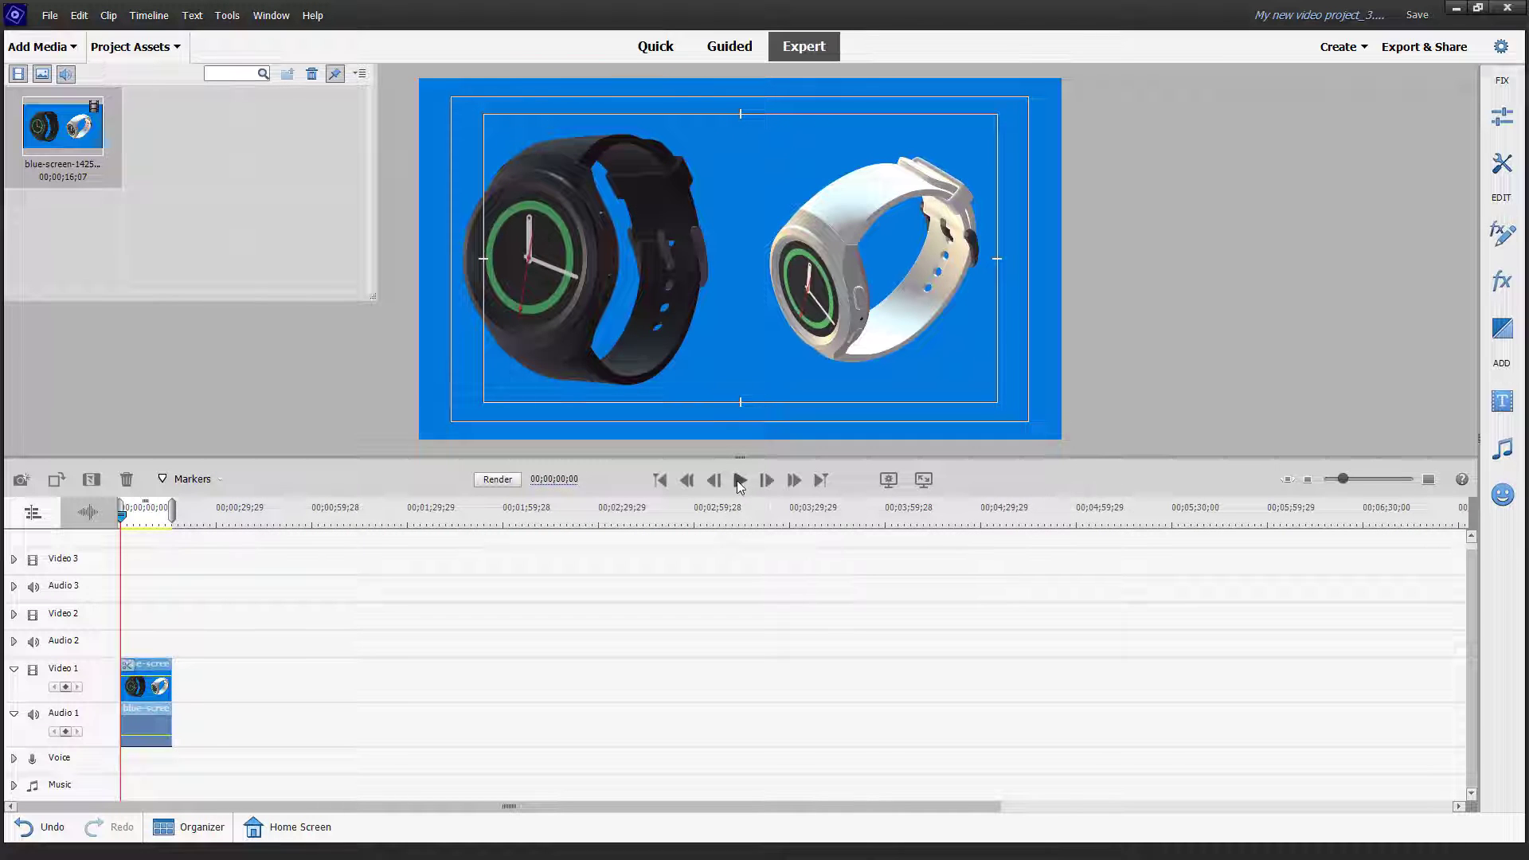
# Step: Play the watch clip up to 00;00;02;16, then close the Project Assets panel
pyautogui.click(739, 481)
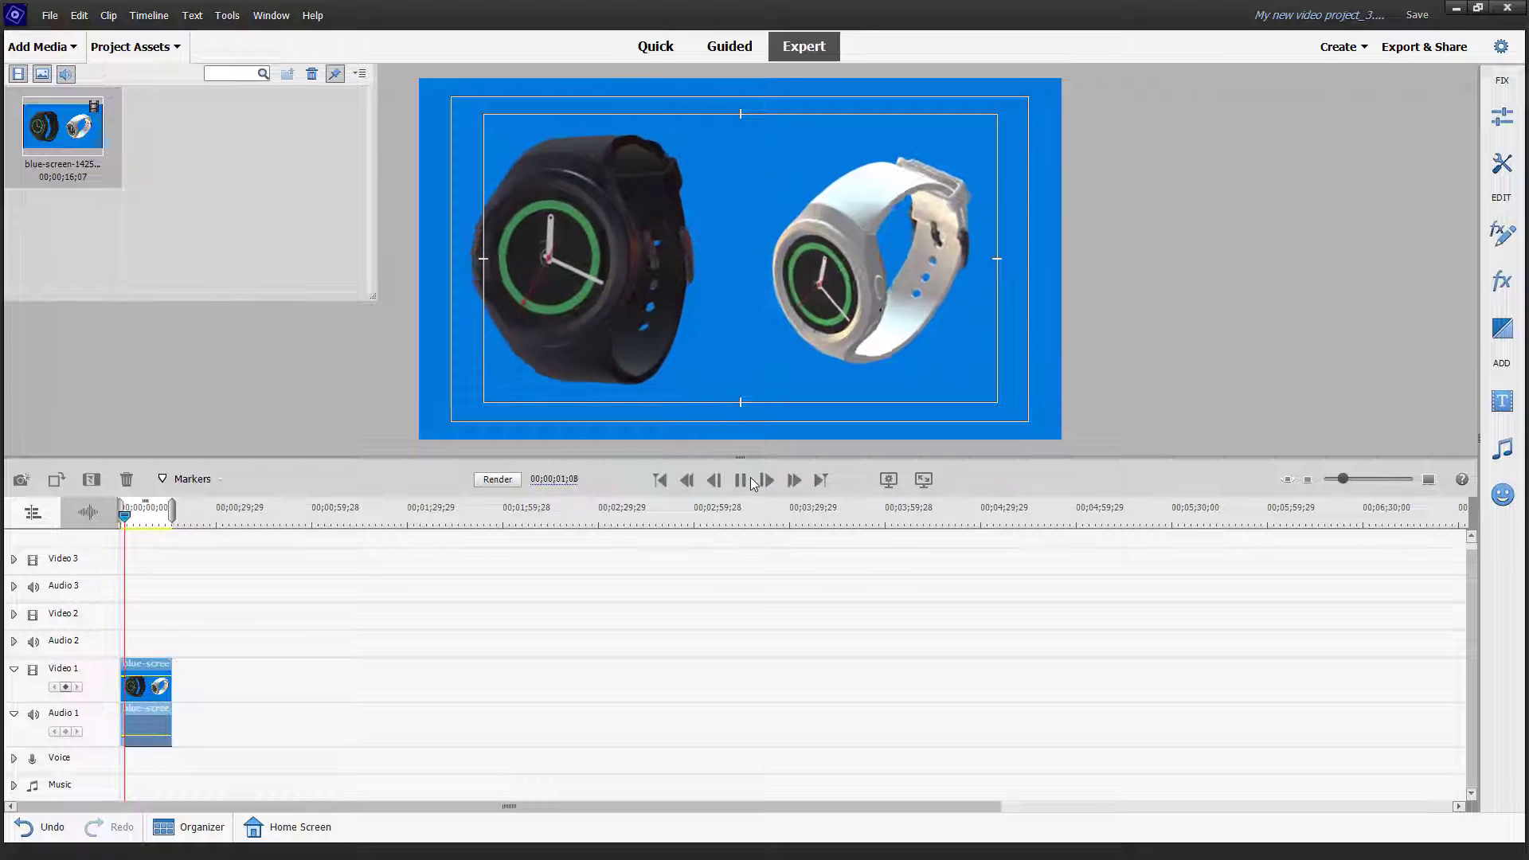
pyautogui.click(744, 483)
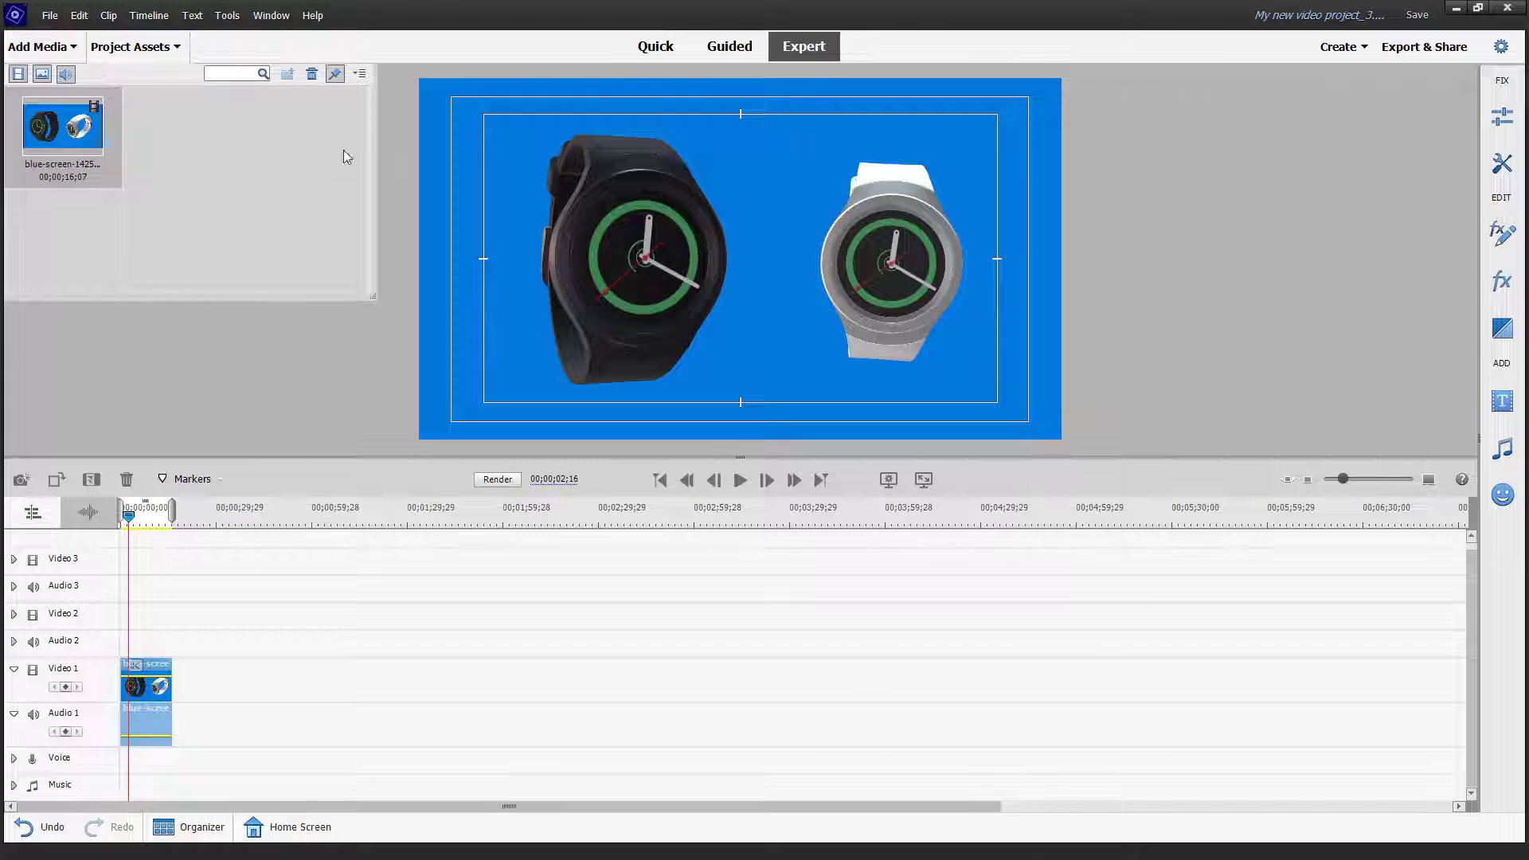
pyautogui.click(173, 45)
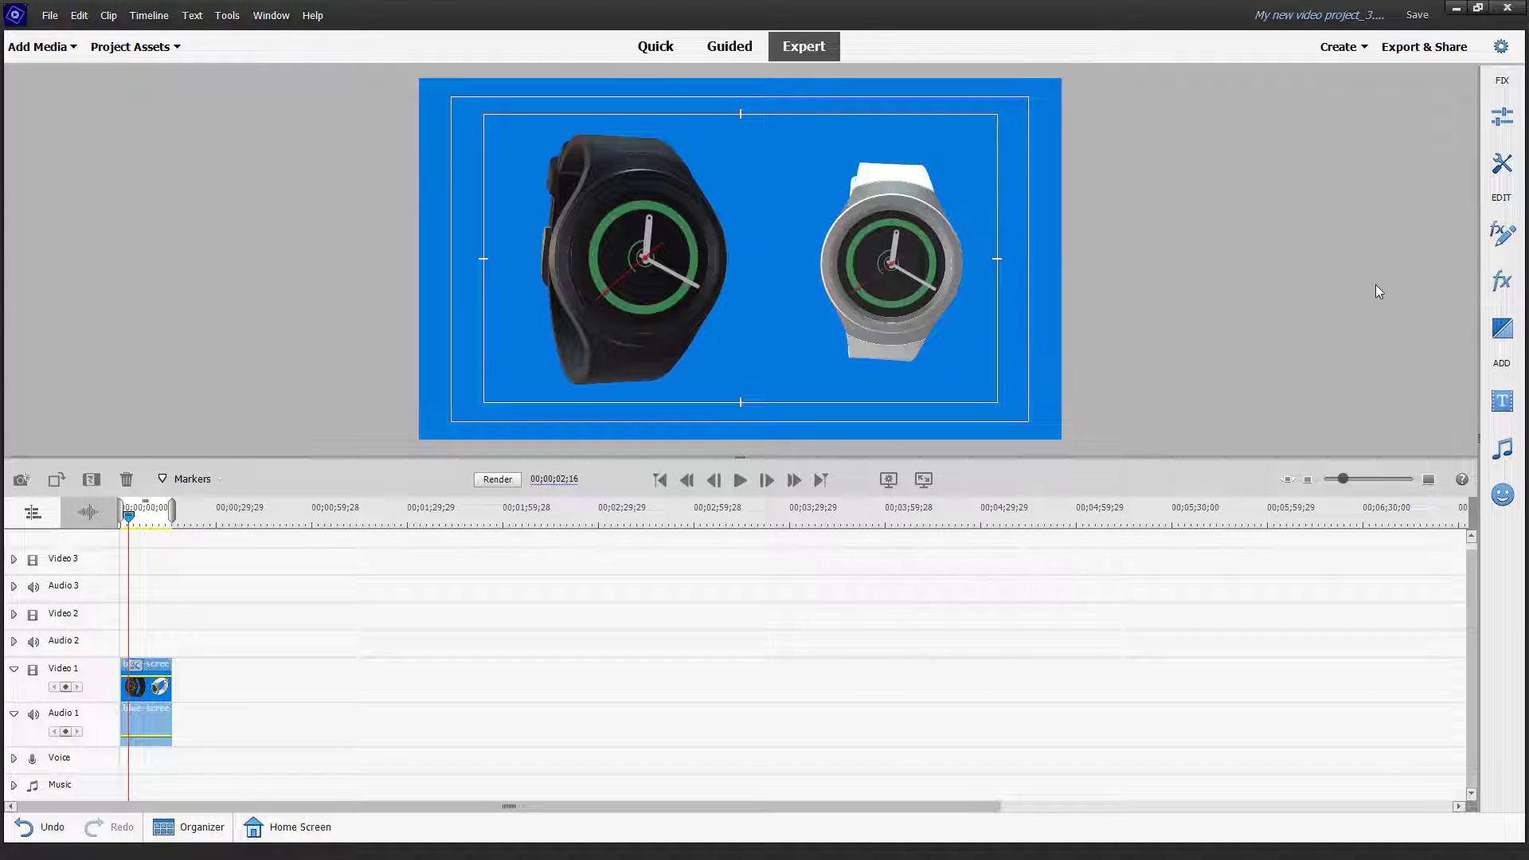
# Step: Filter the effects to Keying and drop Blue Screen Key onto the Video 1 watch clip
pyautogui.click(1505, 280)
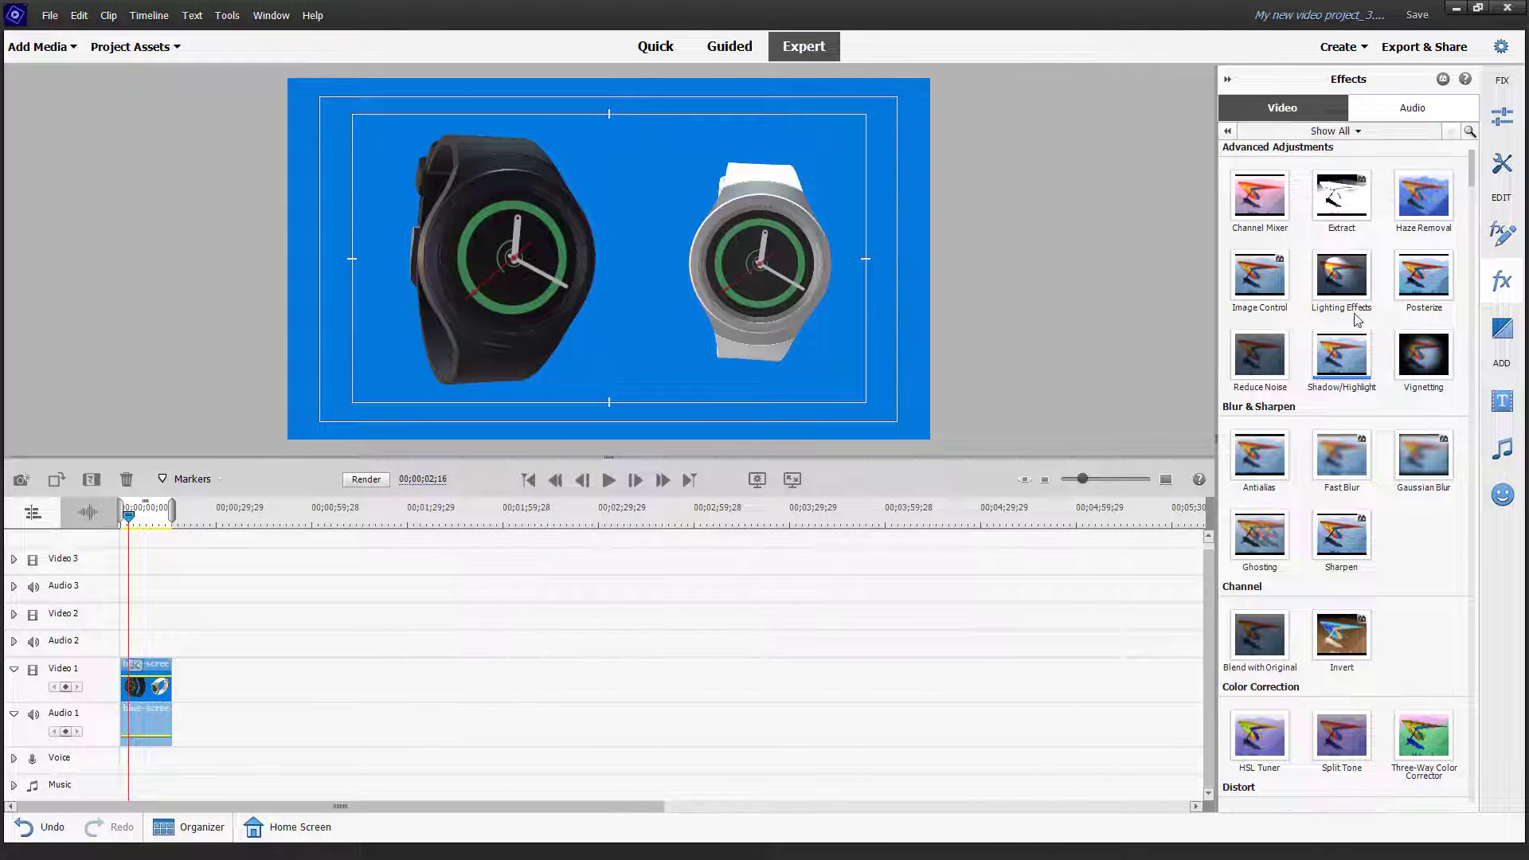
pyautogui.click(1357, 132)
pyautogui.click(1282, 273)
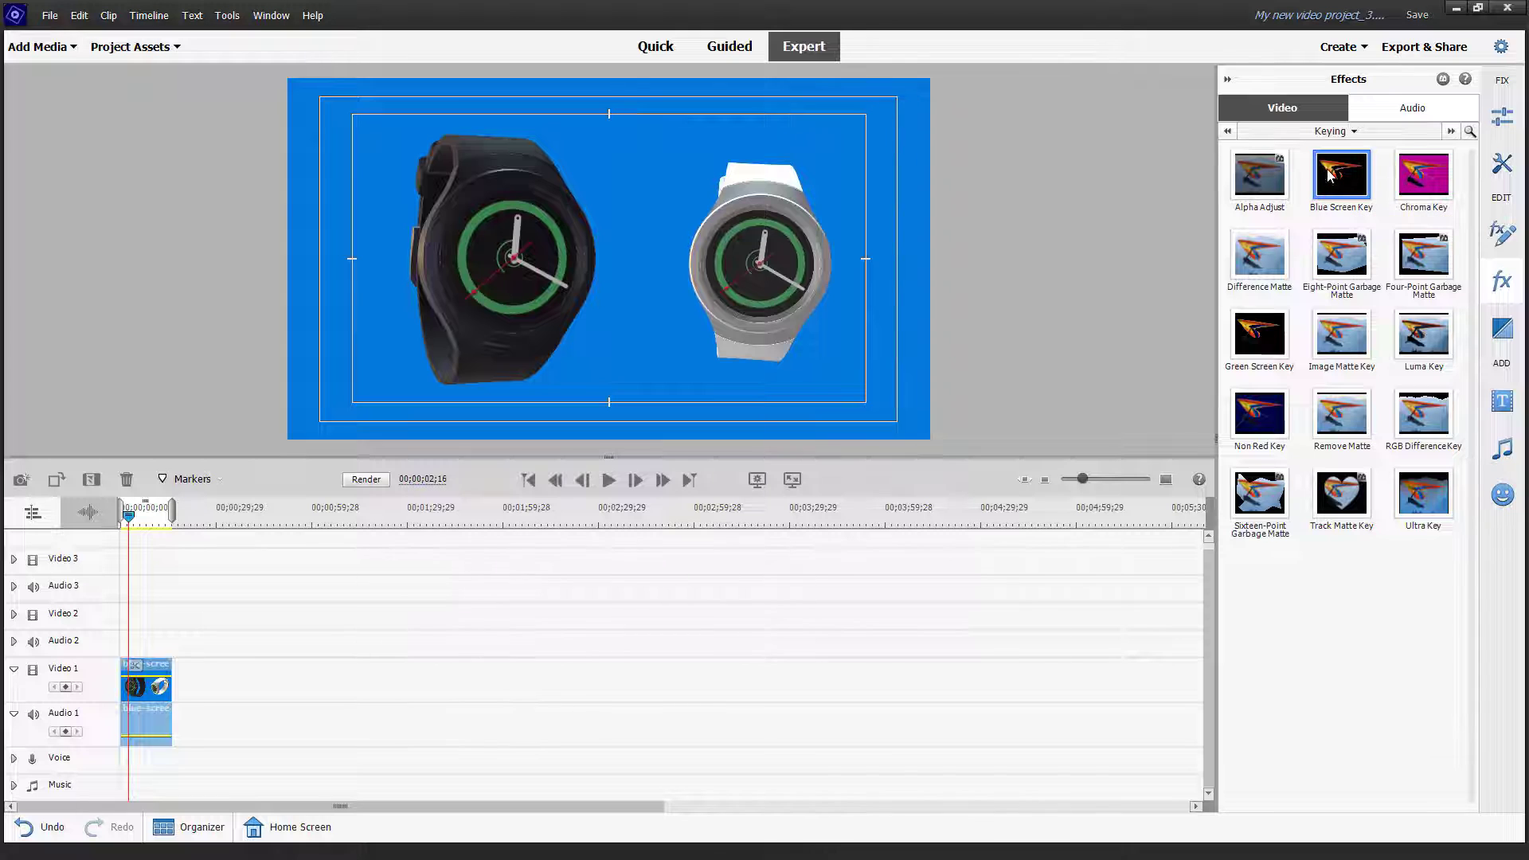
pyautogui.moveTo(839, 290); pyautogui.dragTo(151, 677)
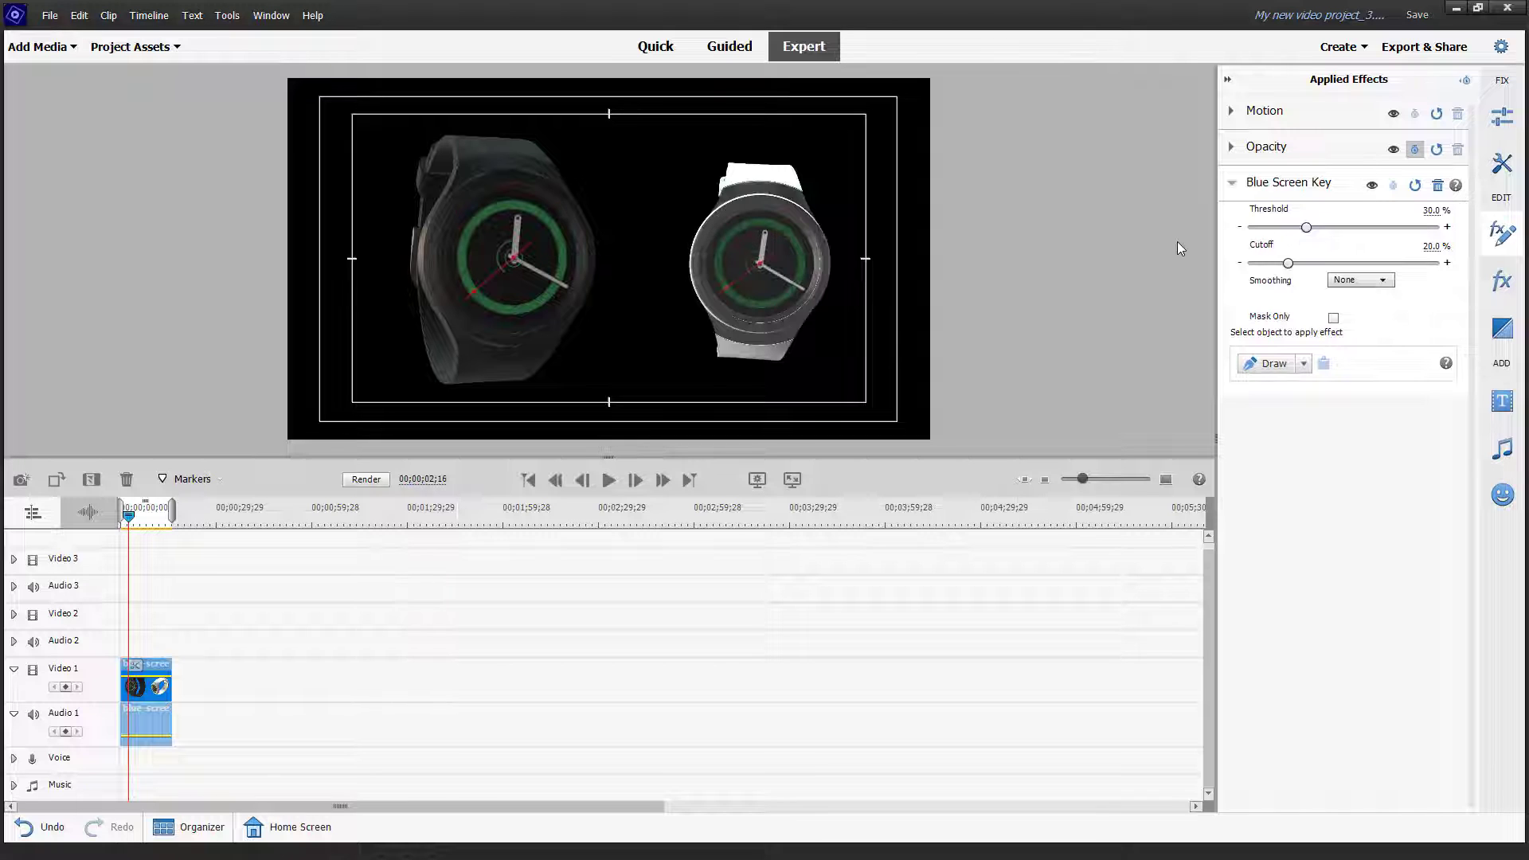
# Step: Set the Blue Screen Key Threshold to 100% and raise Cutoff to about 23%
pyautogui.moveTo(1306, 229); pyautogui.dragTo(1474, 229)
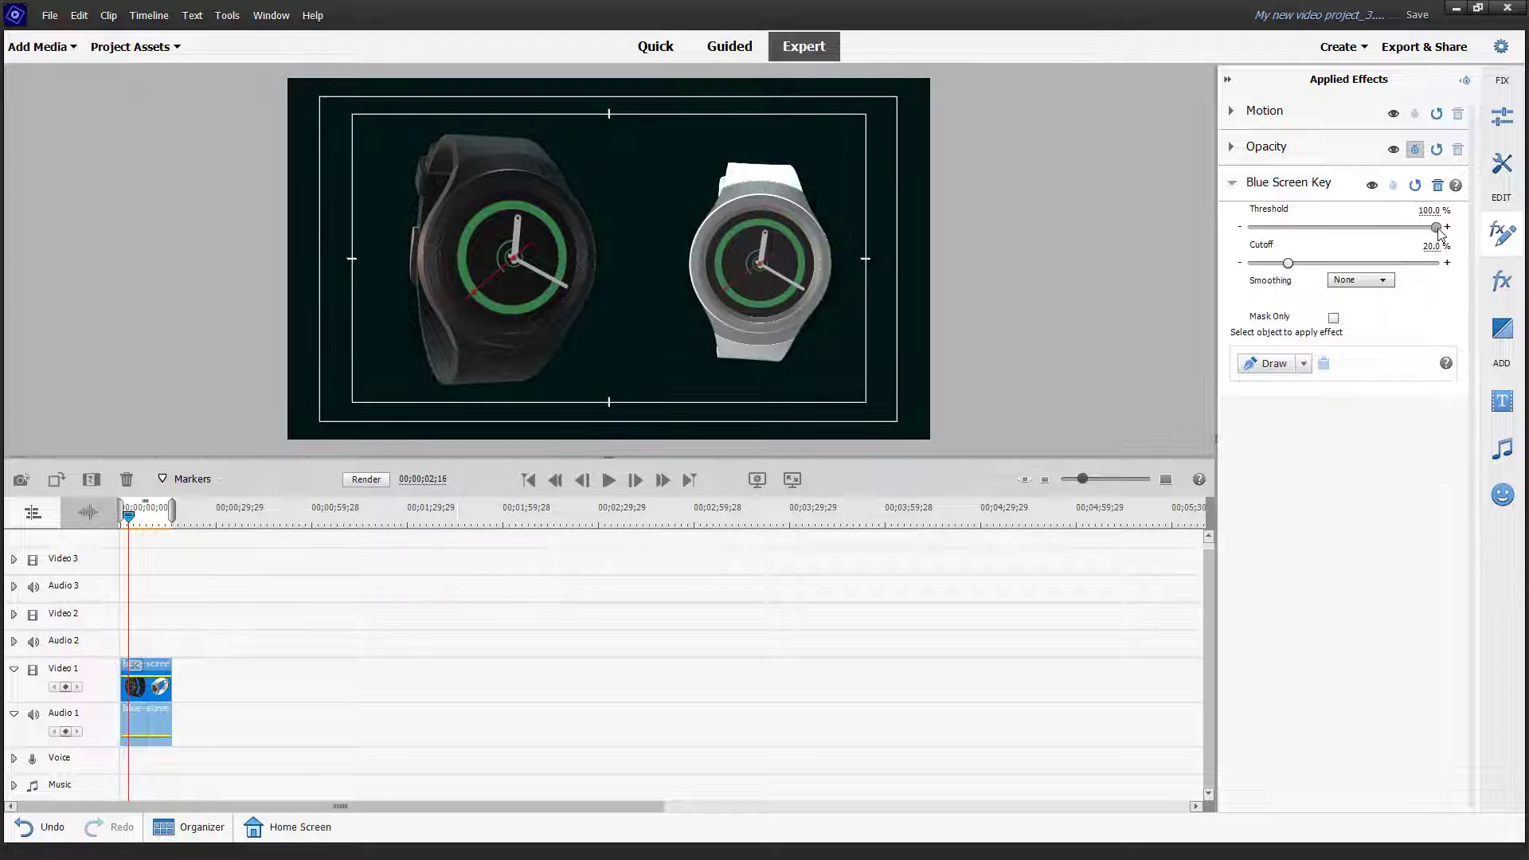
pyautogui.moveTo(1431, 230); pyautogui.dragTo(1438, 231)
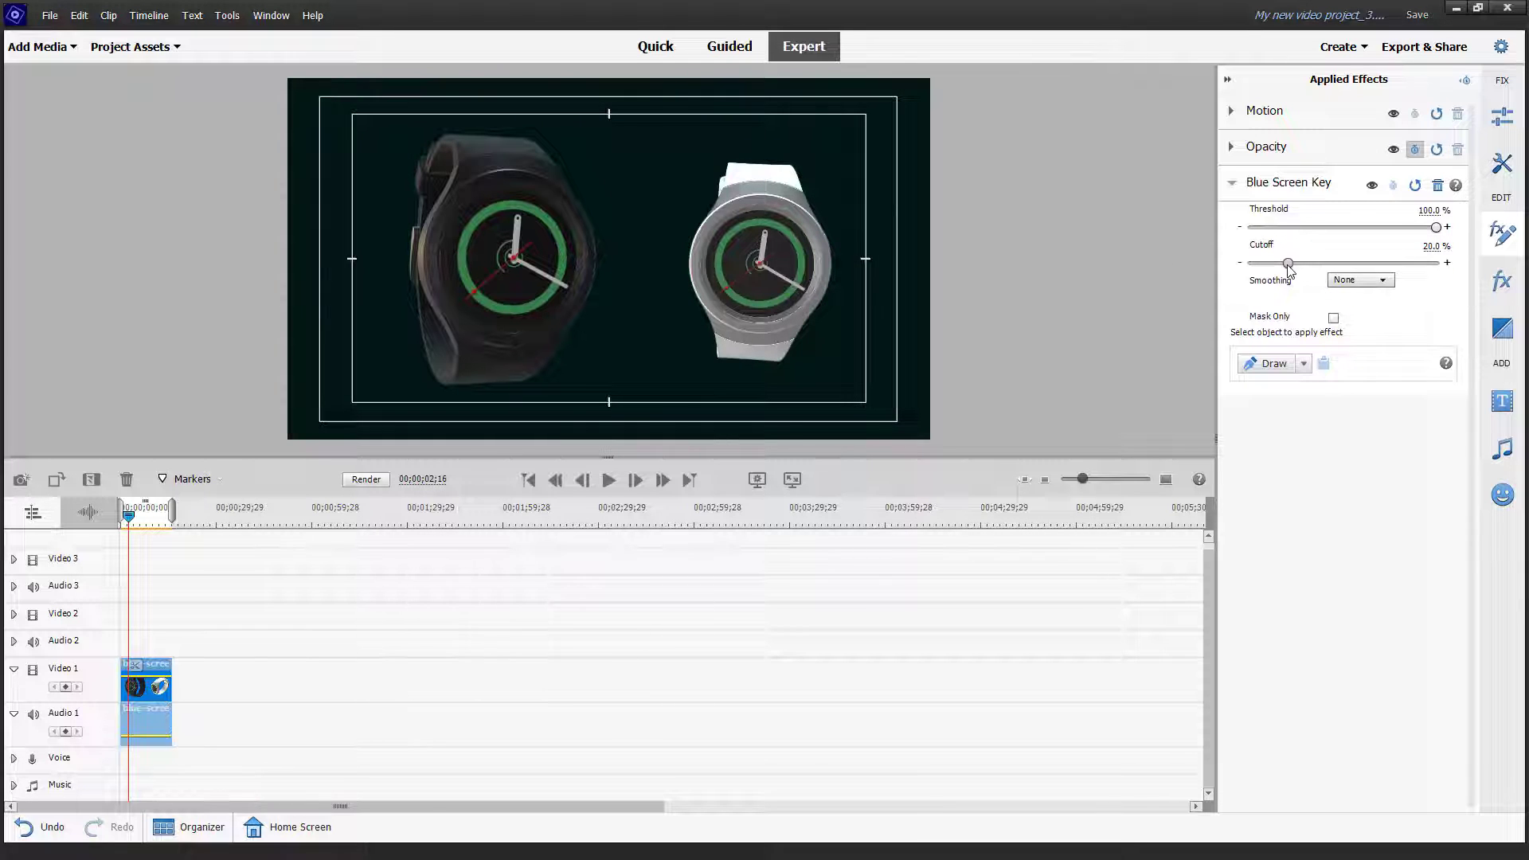
pyautogui.moveTo(1290, 271)
pyautogui.mouseDown()
pyautogui.moveTo(1346, 267)
pyautogui.moveTo(1307, 273)
pyautogui.mouseUp()
# Step: Using Mask Only, set Threshold 57.6%, Cutoff 27.3% and High smoothing, then turn Mask Only off
pyautogui.click(1334, 319)
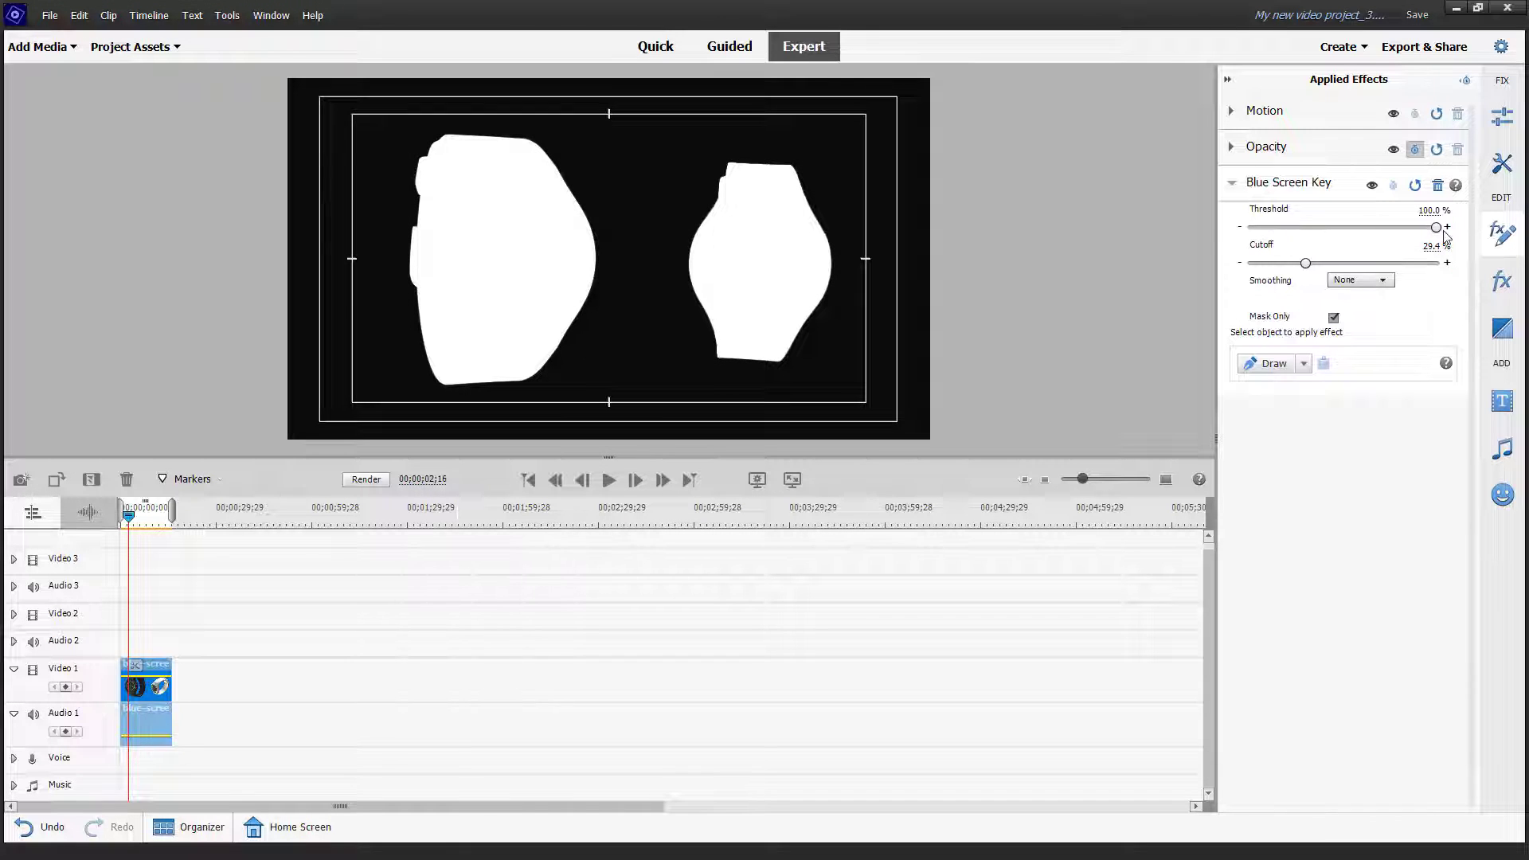
pyautogui.moveTo(1440, 231); pyautogui.dragTo(1277, 269)
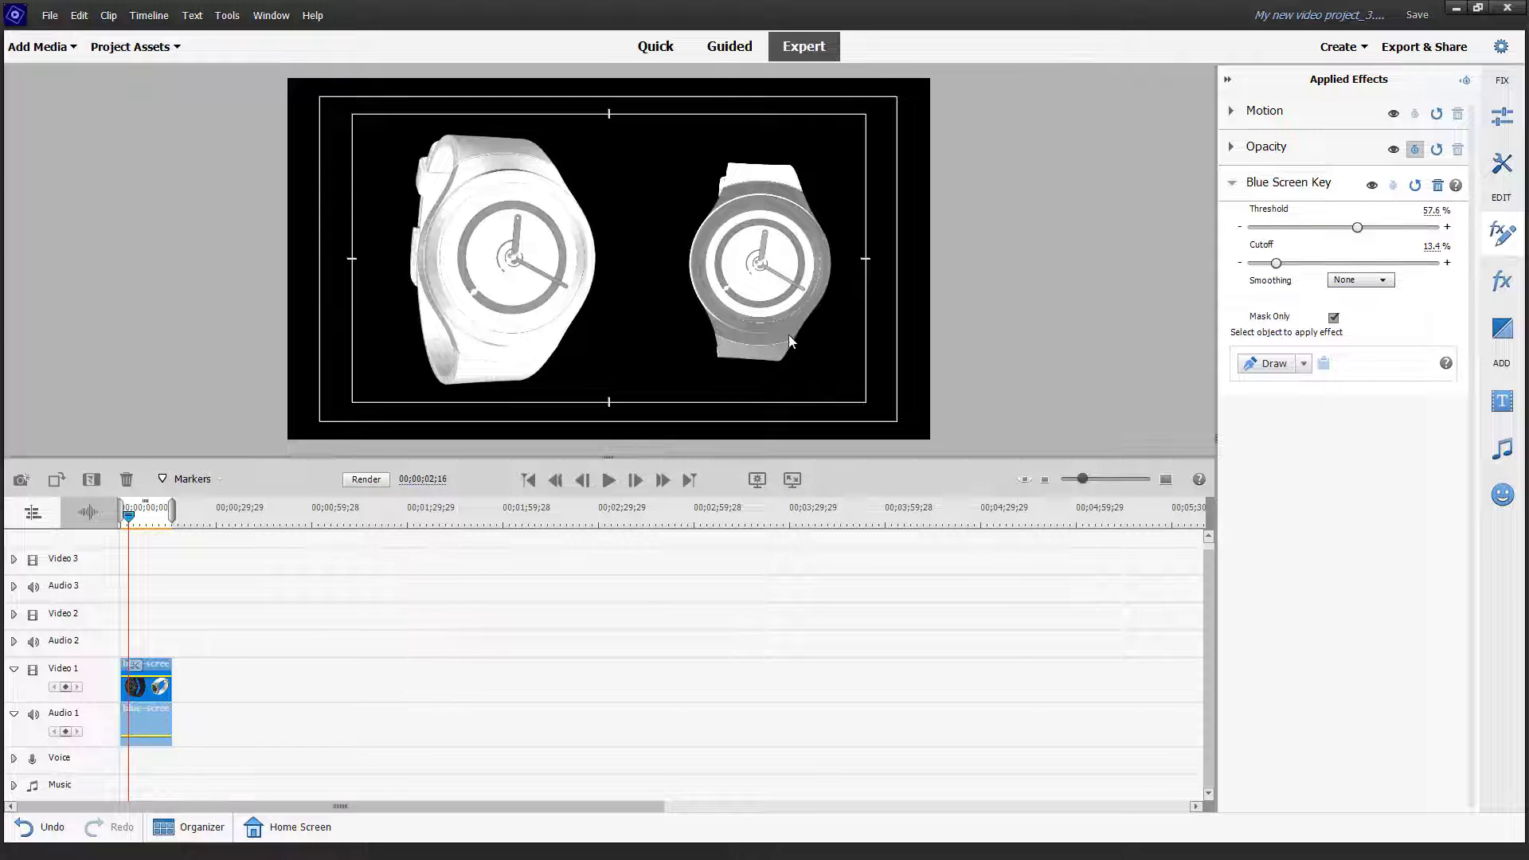
pyautogui.moveTo(1275, 265); pyautogui.dragTo(1304, 269)
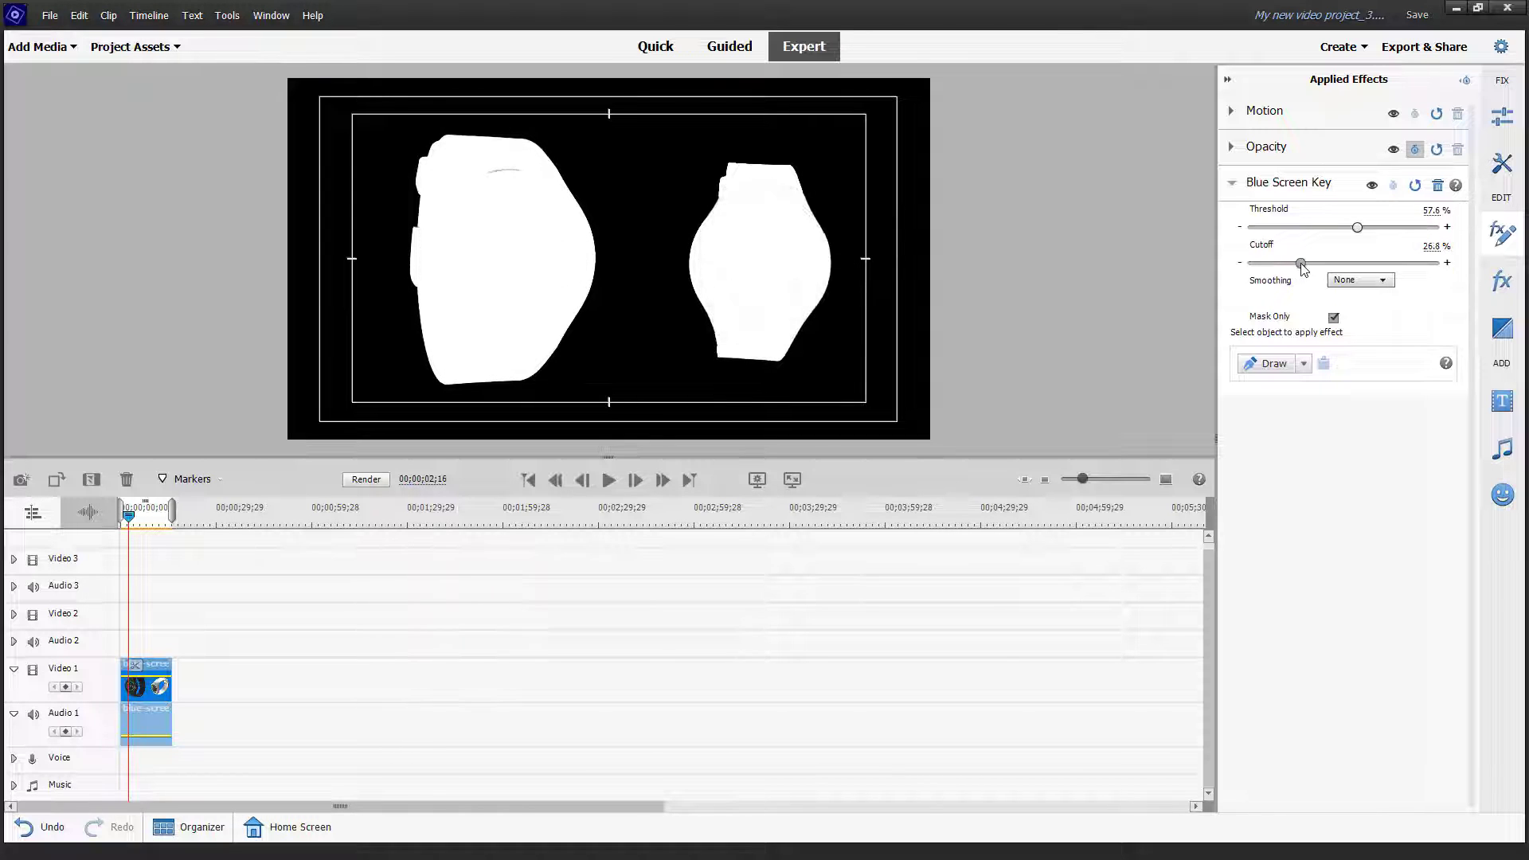
pyautogui.click(1354, 280)
pyautogui.click(1365, 333)
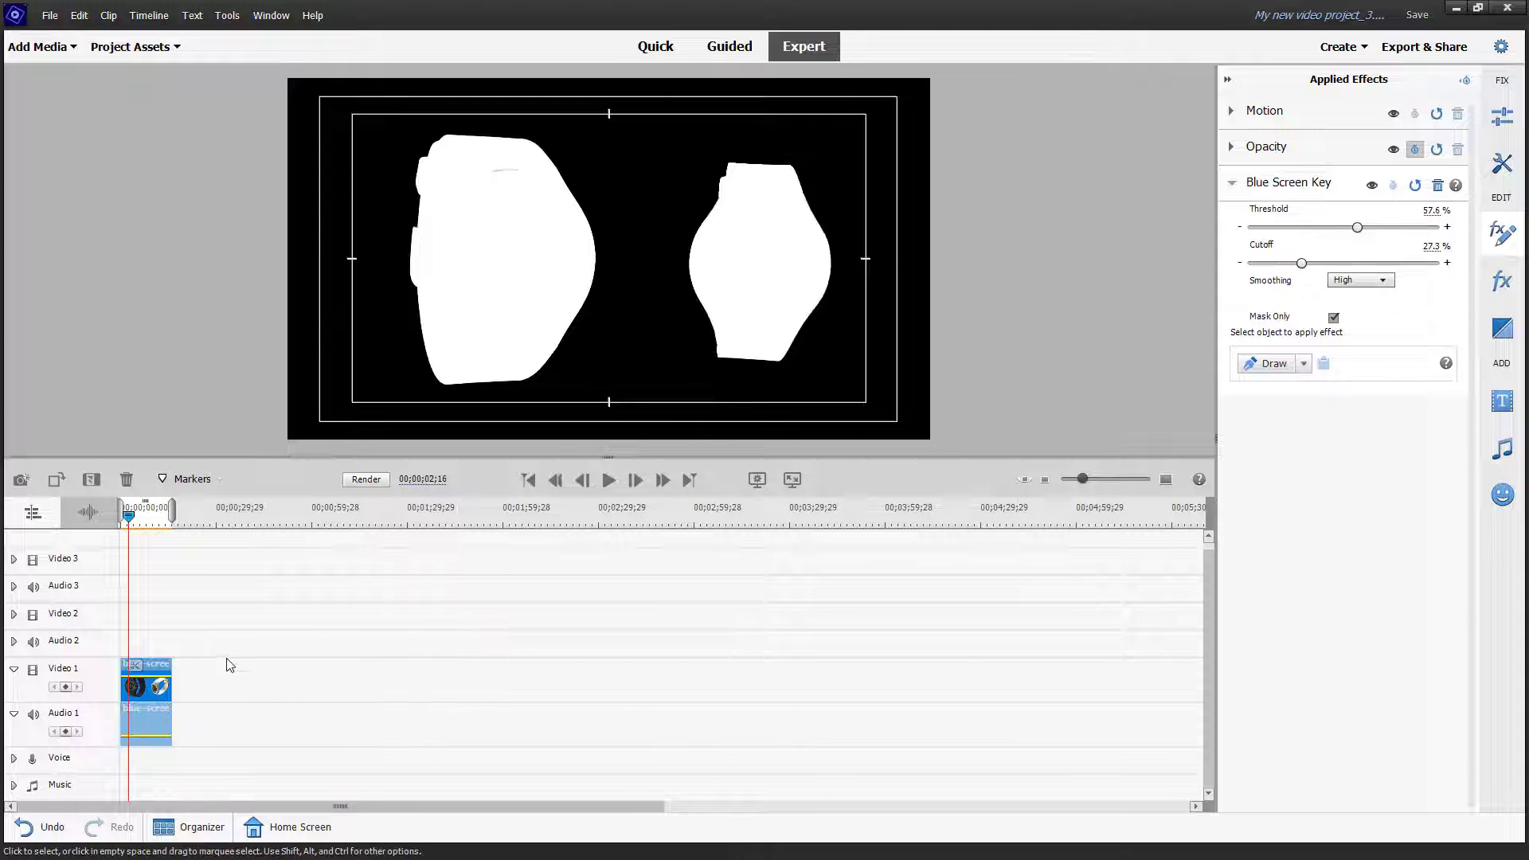
pyautogui.click(1333, 318)
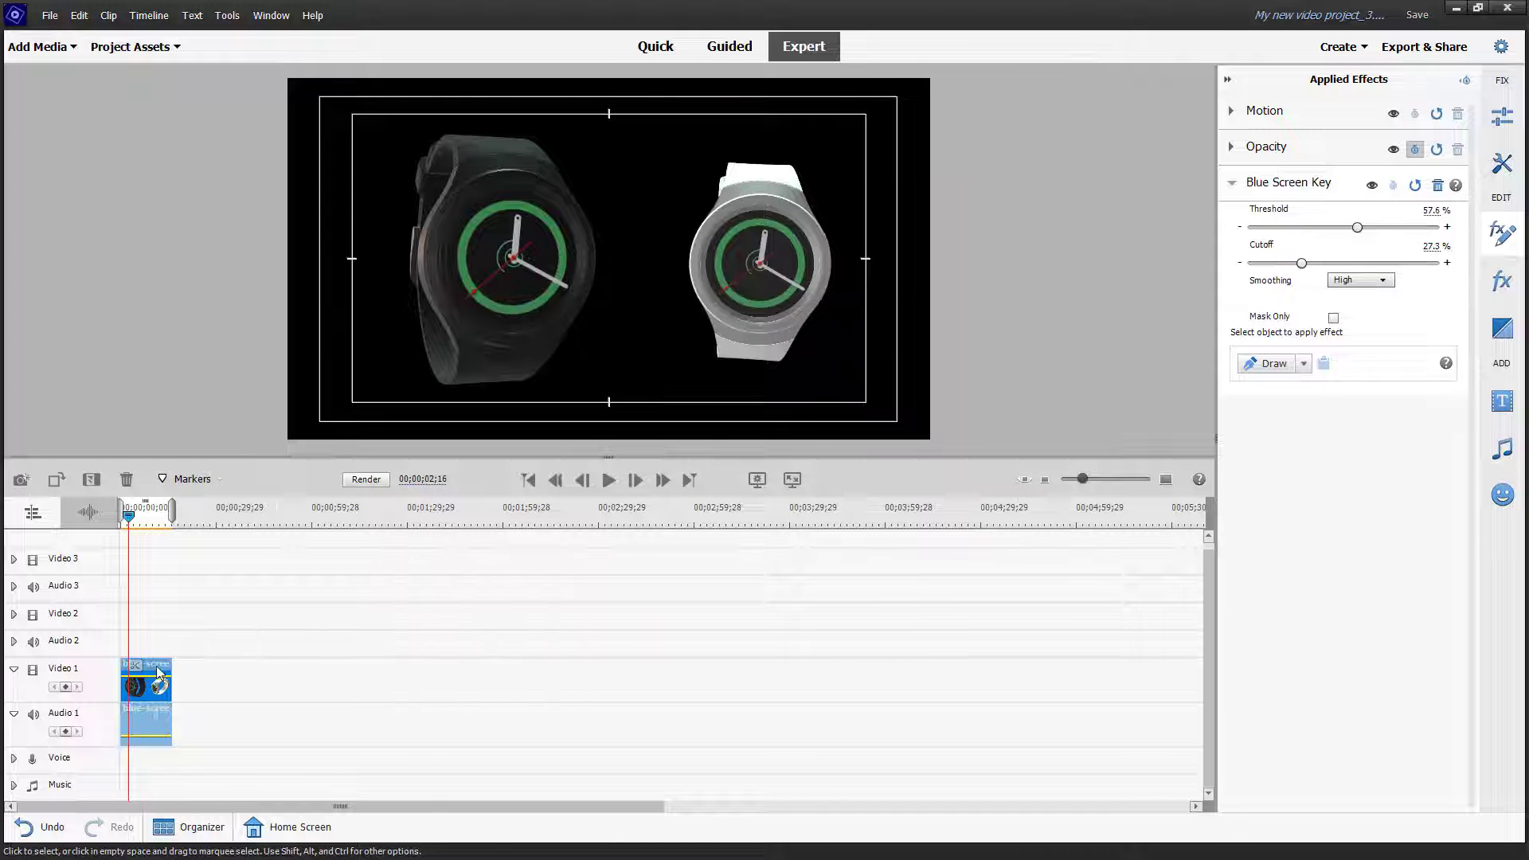
# Step: Move the watch clip up to Video 2 and import Shaky Footage (720p).mp4
pyautogui.moveTo(157, 673); pyautogui.dragTo(157, 625)
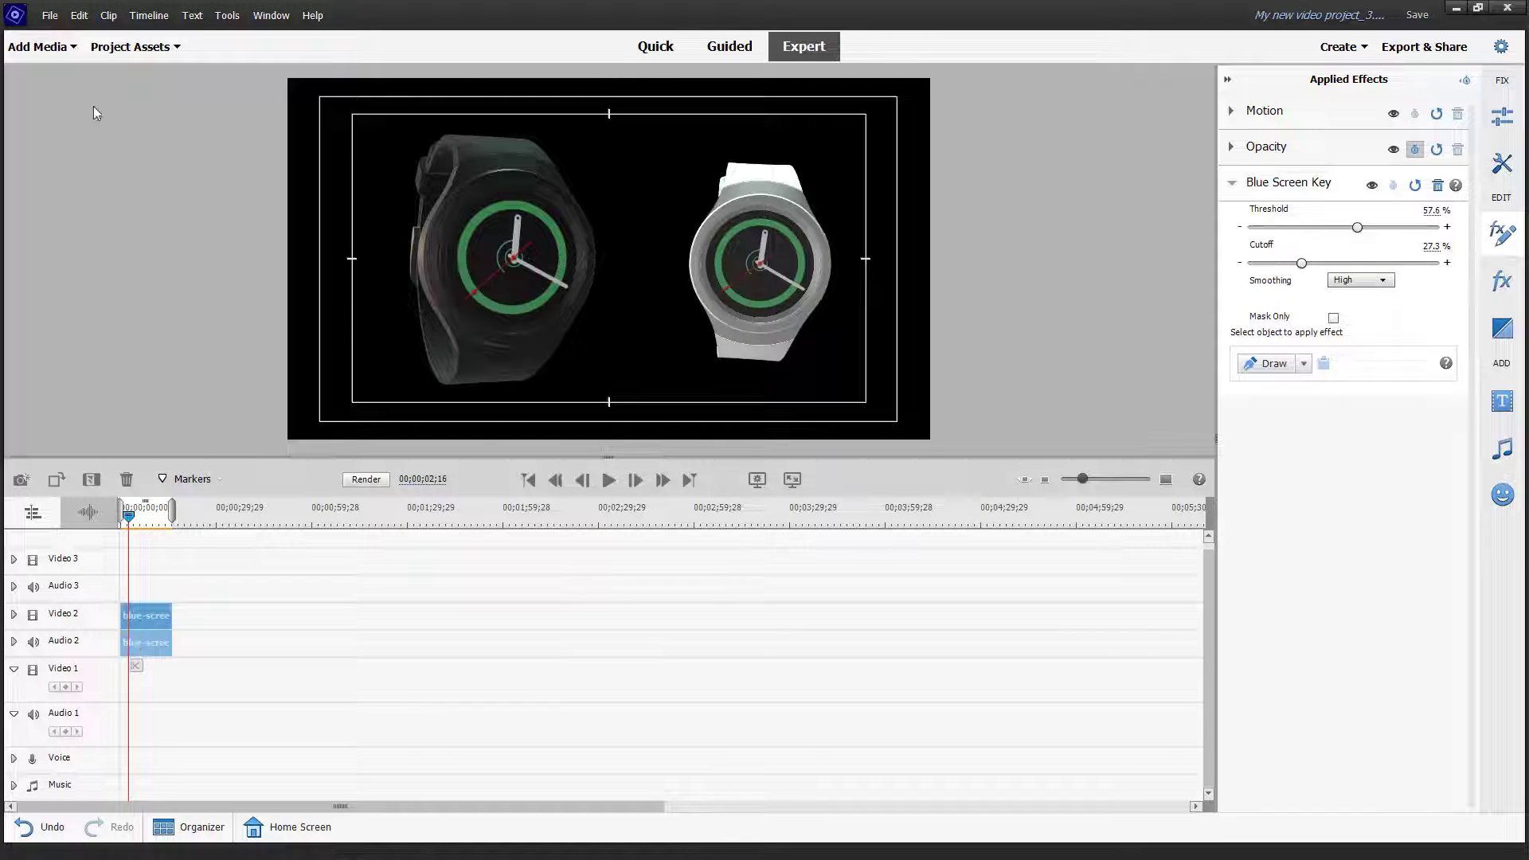
pyautogui.click(109, 47)
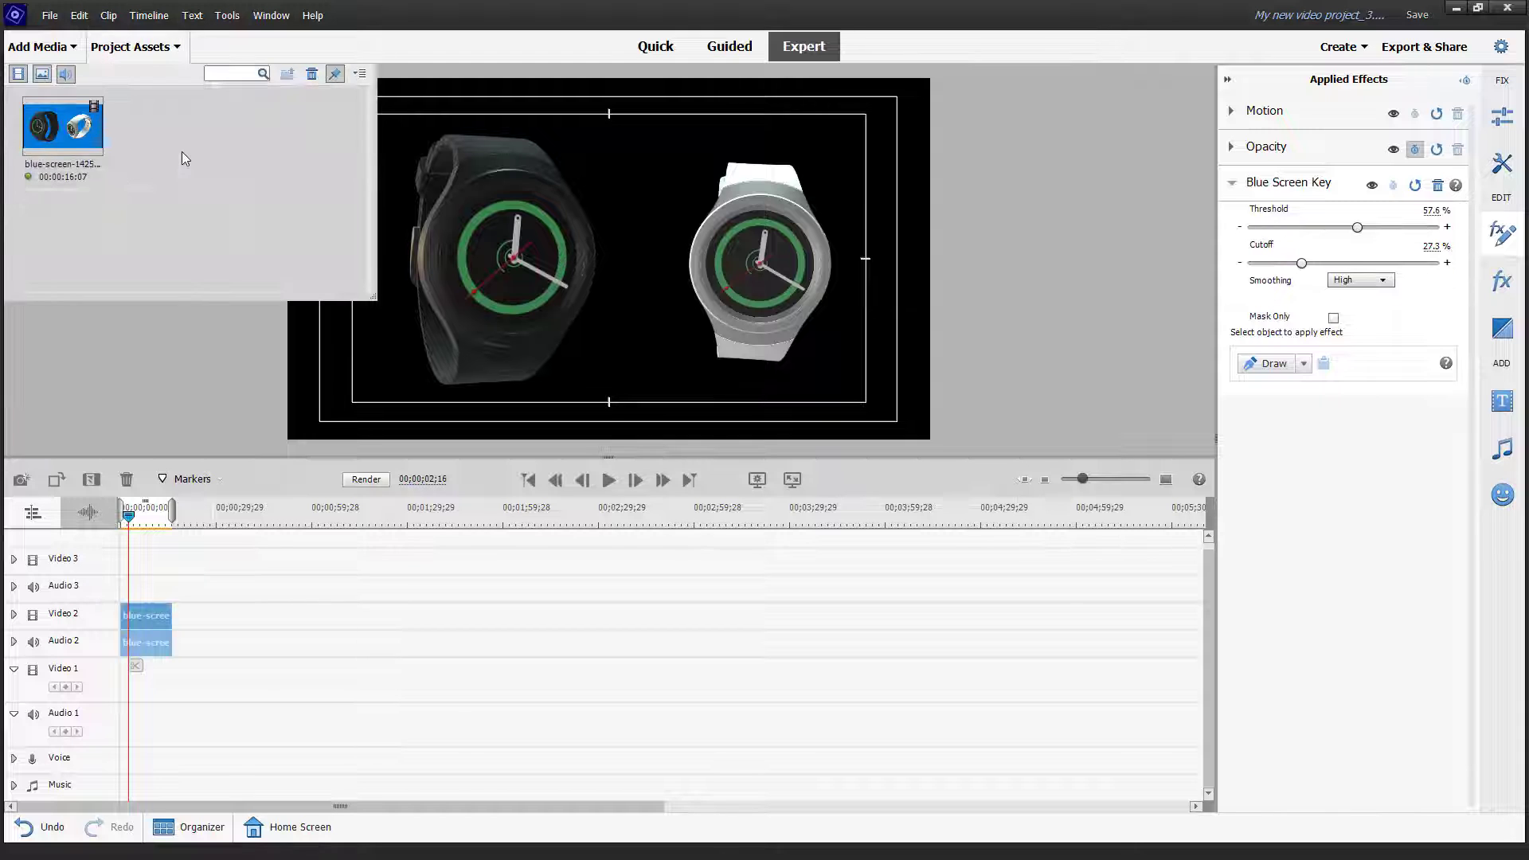
pyautogui.doubleClick(181, 151)
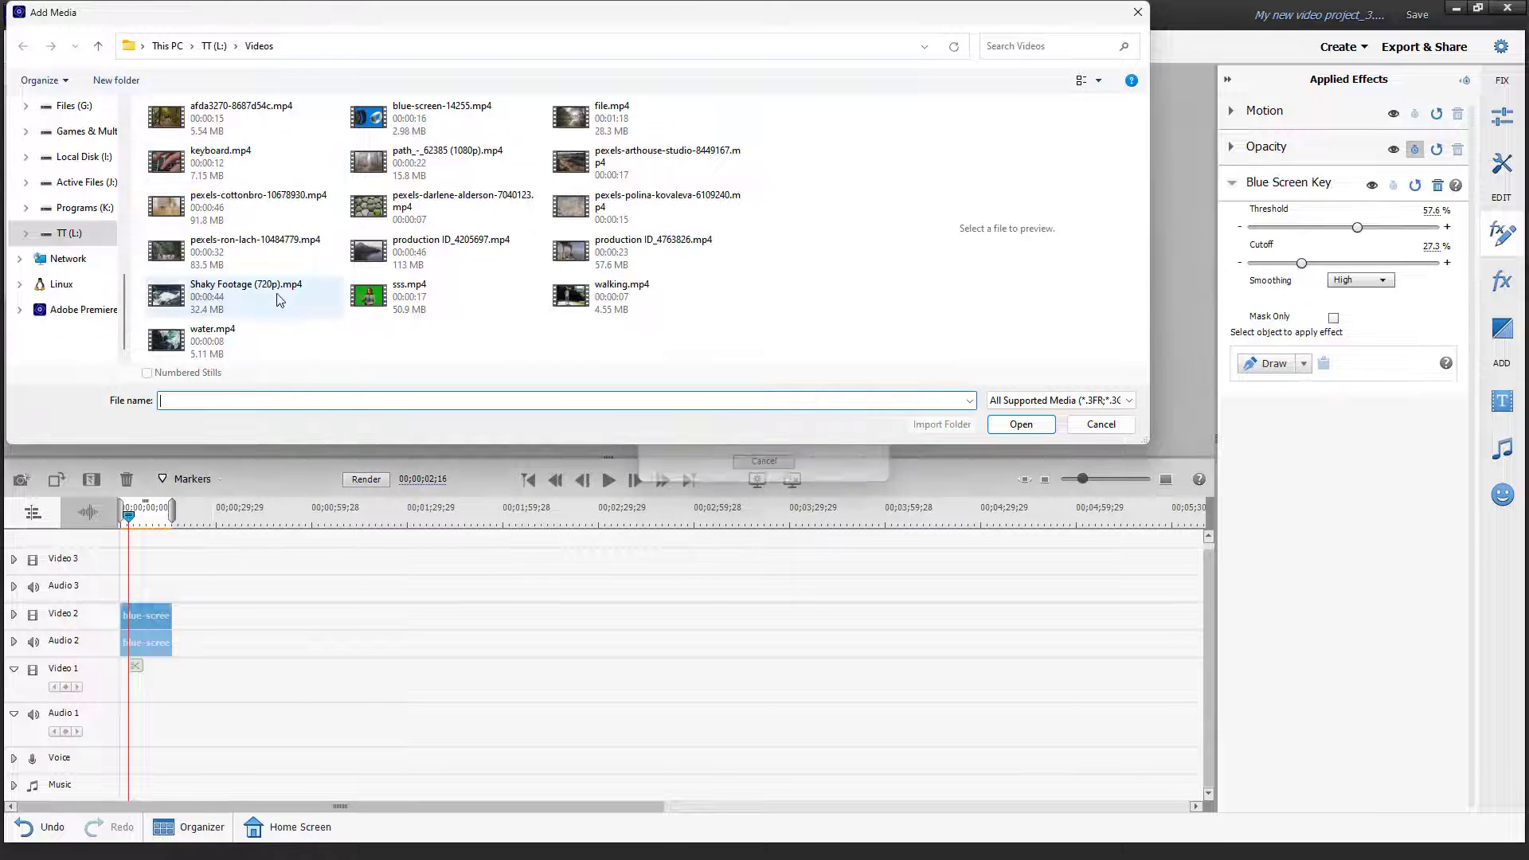
pyautogui.click(200, 294)
pyautogui.doubleClick(198, 289)
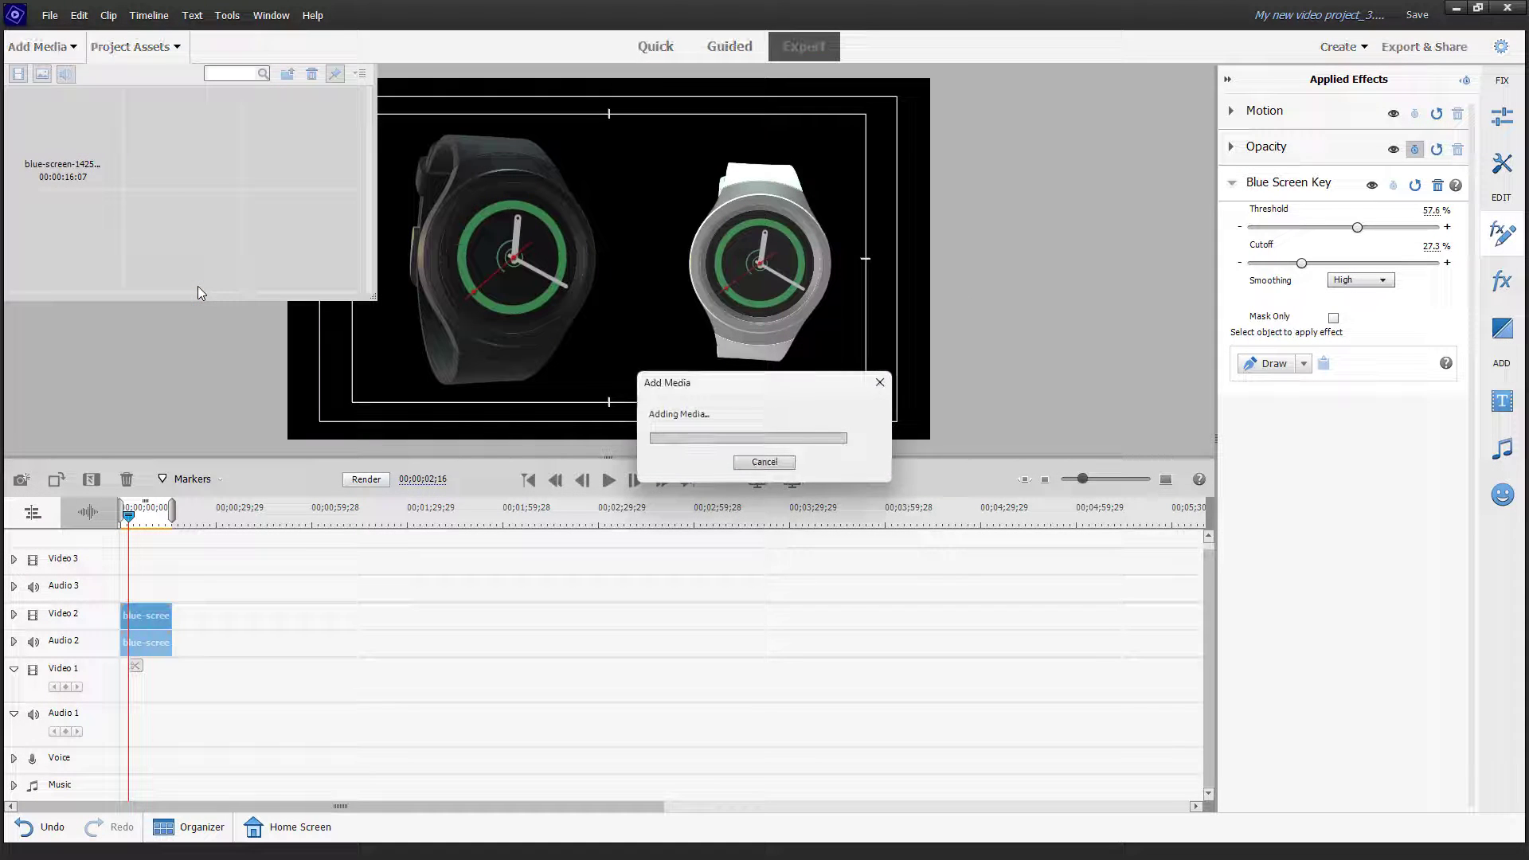
# Step: Import afda3270-8687d54c.mp4 and place the forest-path clip at the start of Video 1
pyautogui.doubleClick(283, 137)
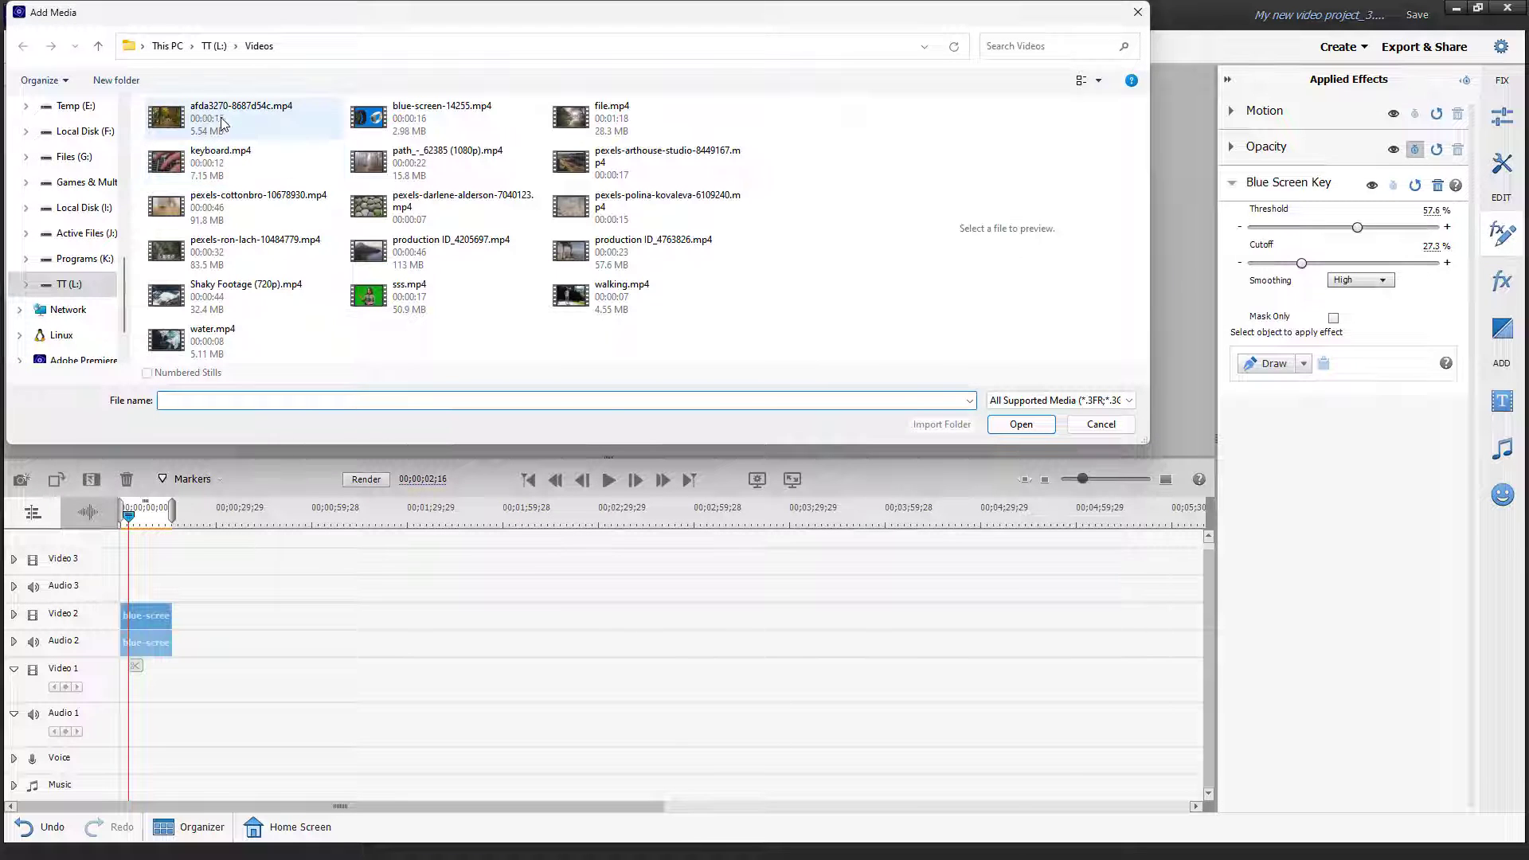
pyautogui.doubleClick(222, 118)
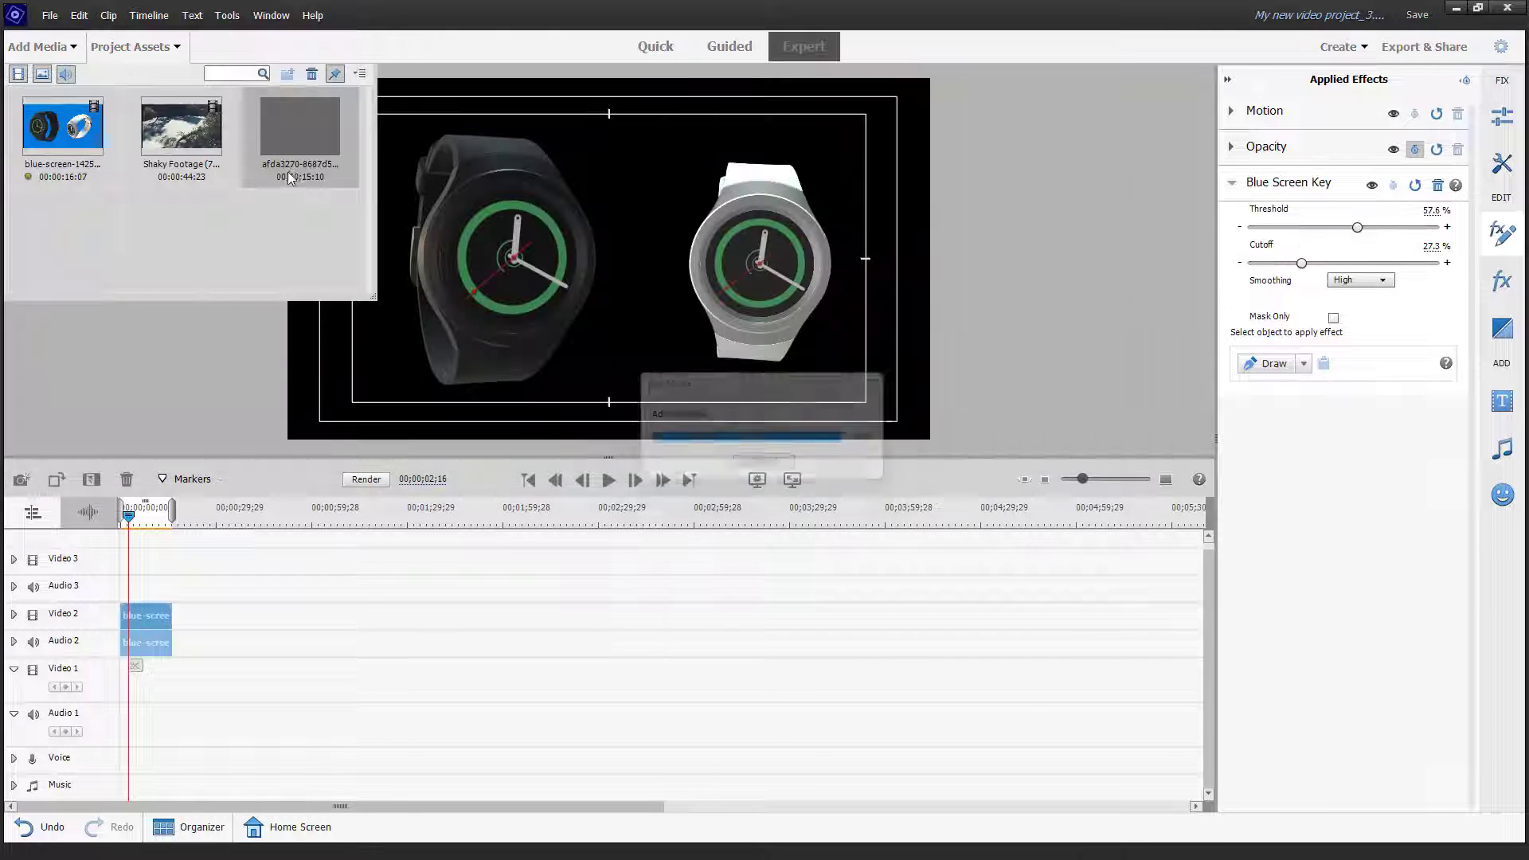
pyautogui.moveTo(305, 124); pyautogui.dragTo(115, 710)
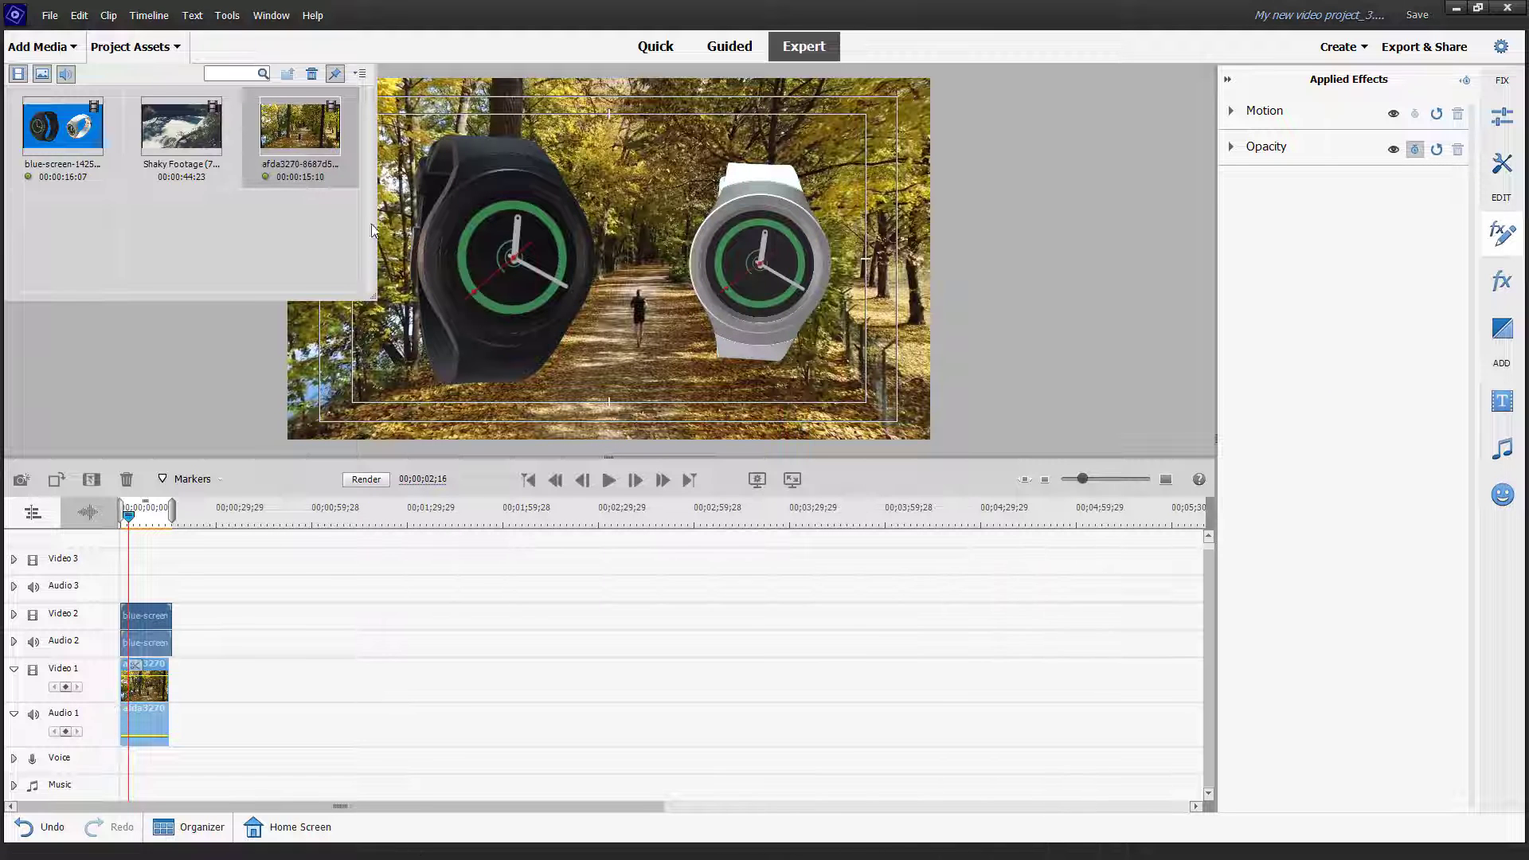
# Step: Close the media list and play the watches-over-forest composite to 00;00;03;17
pyautogui.click(164, 49)
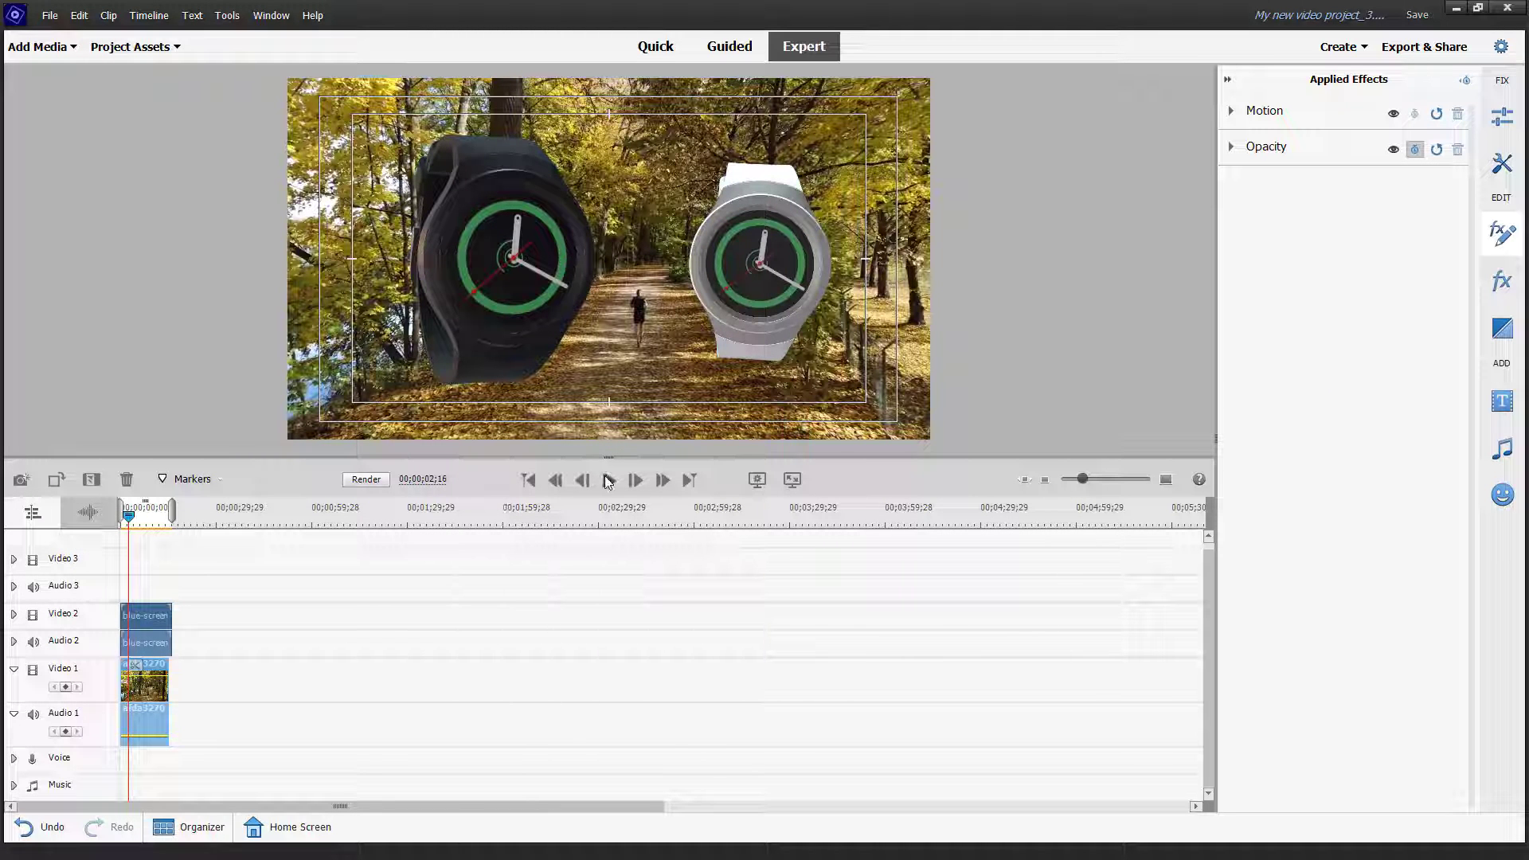
pyautogui.click(608, 481)
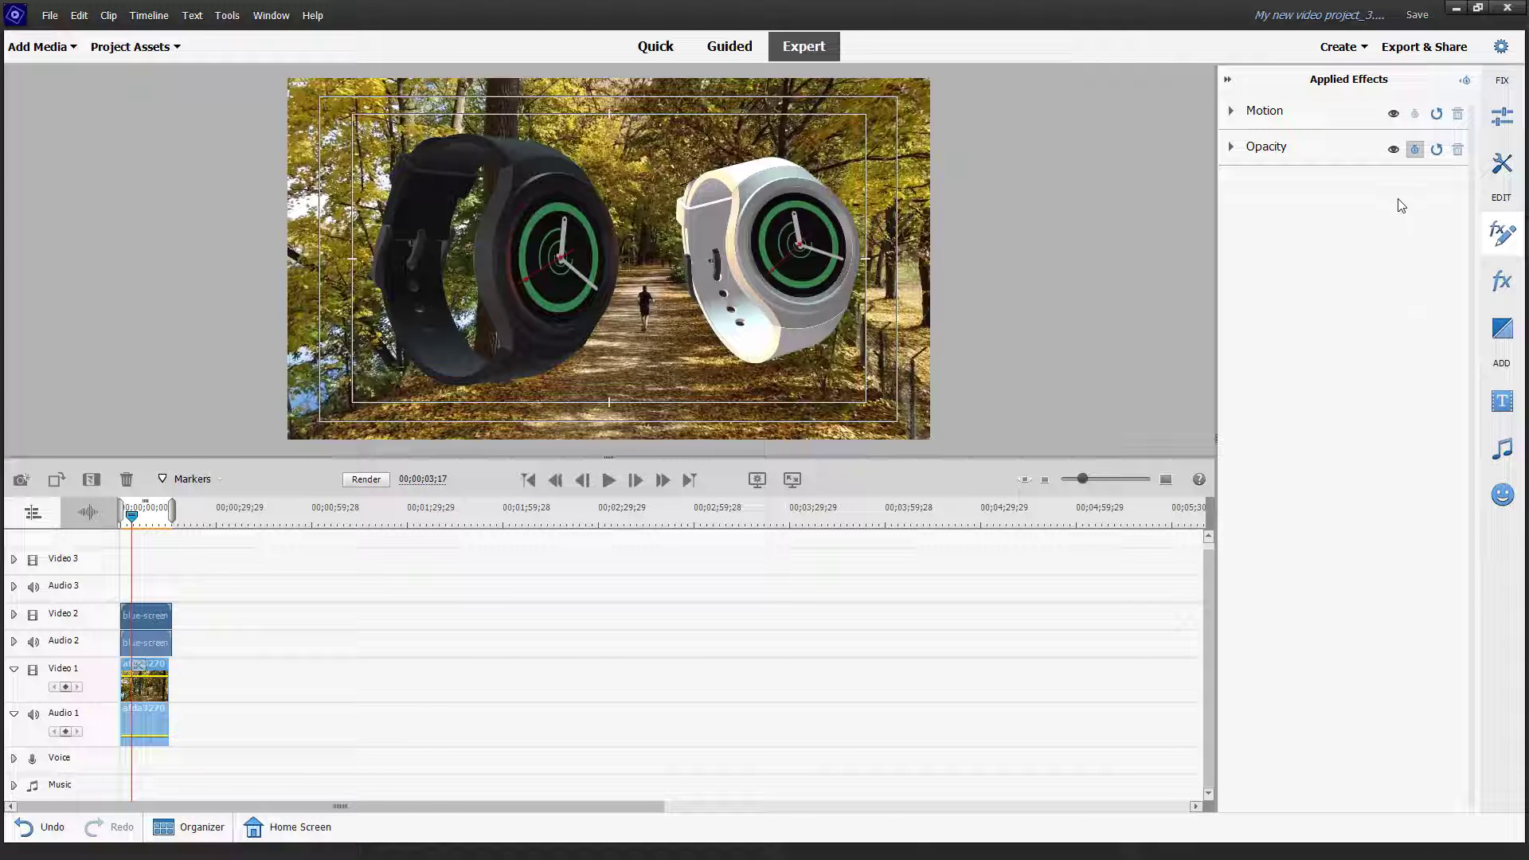
# Step: Select the Video 2 watch clip and delete Blue Screen Key from its applied effects
pyautogui.click(1497, 277)
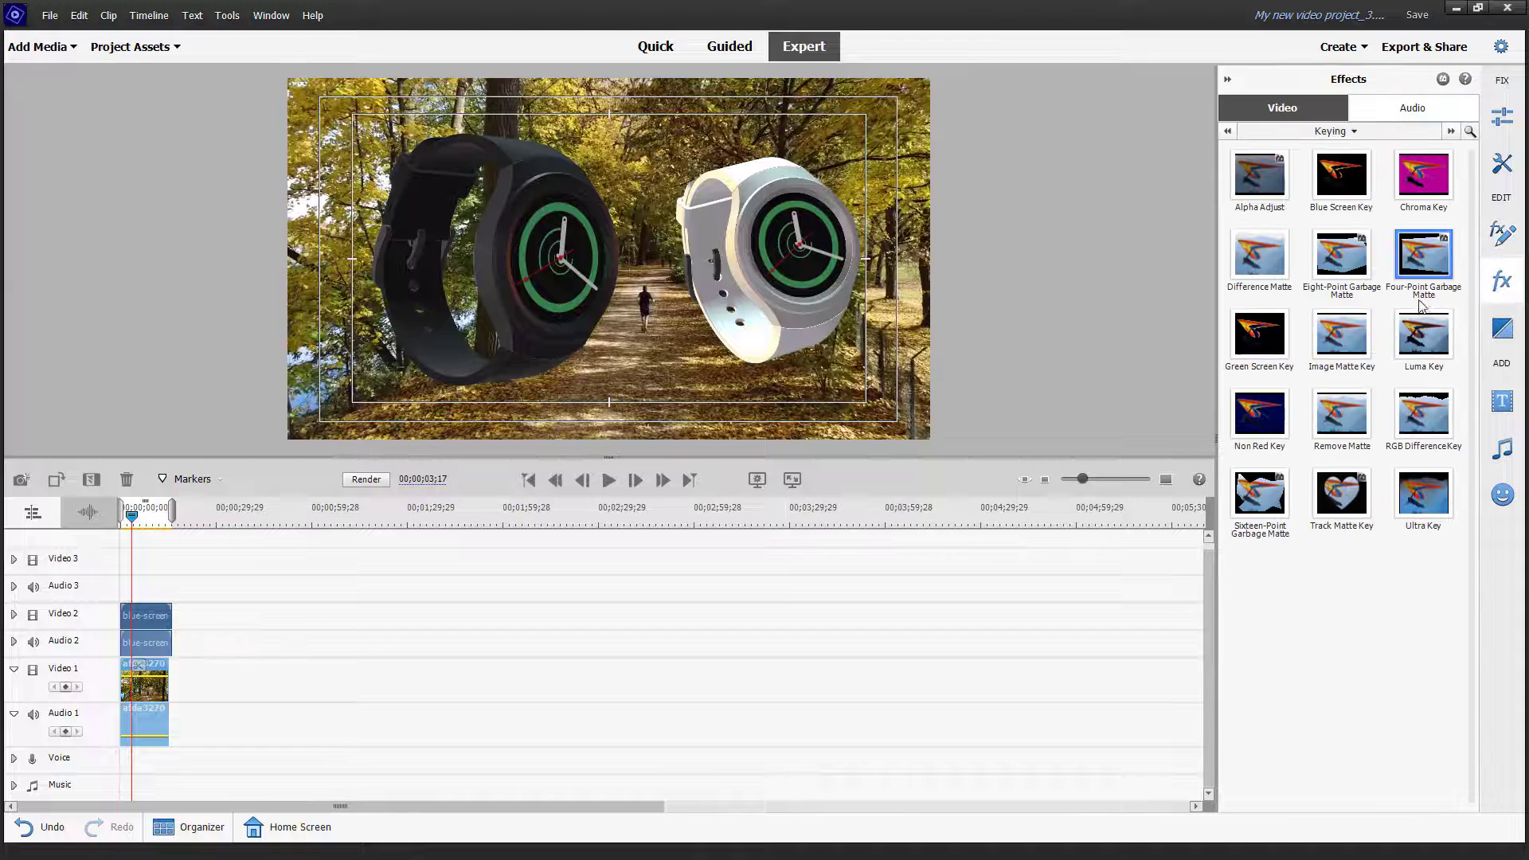
pyautogui.click(158, 626)
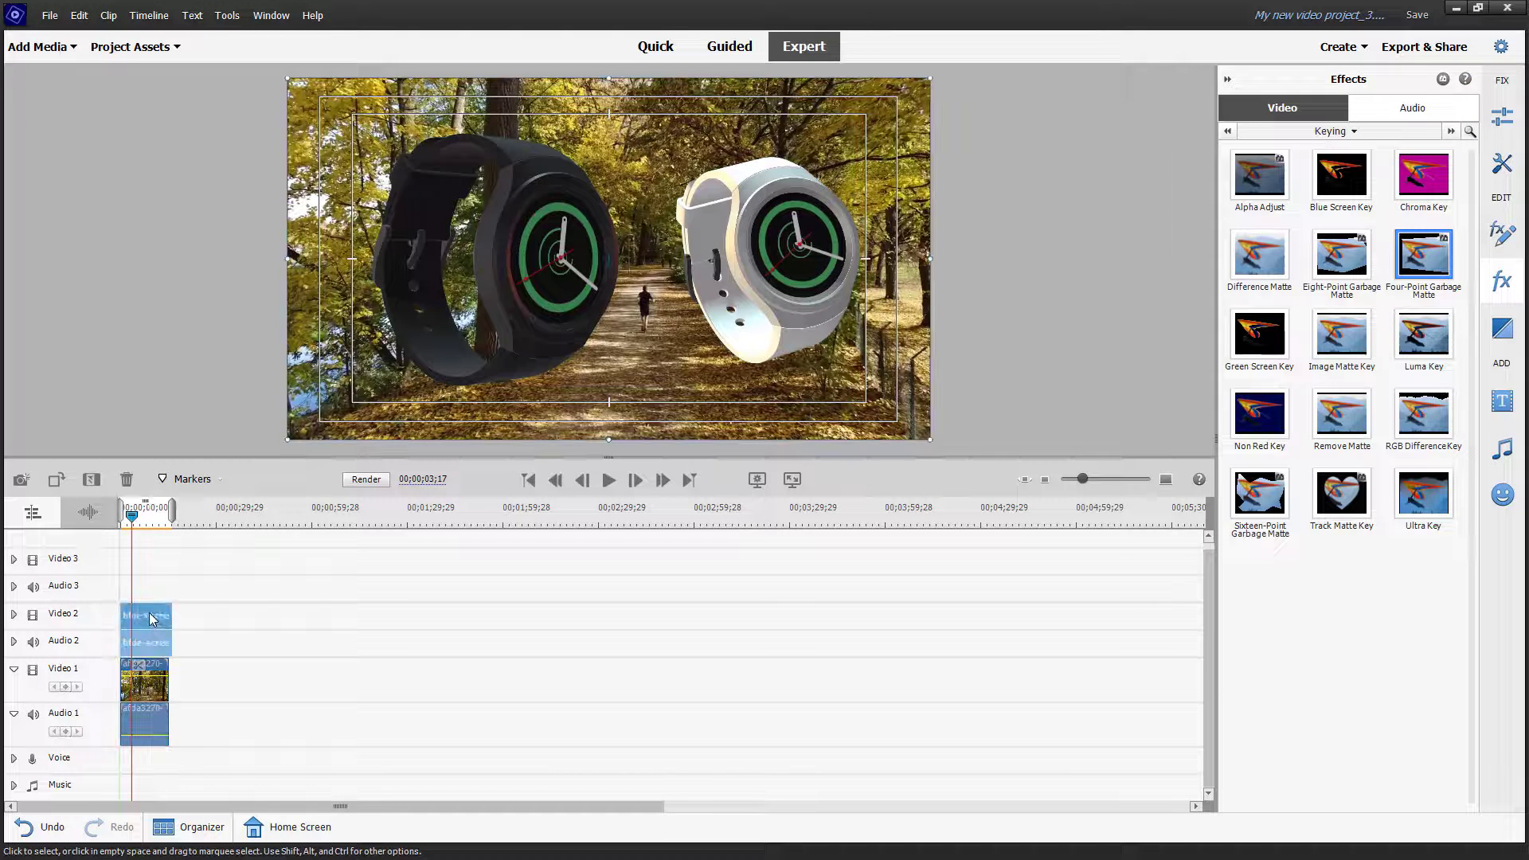
pyautogui.click(1500, 279)
pyautogui.click(1502, 233)
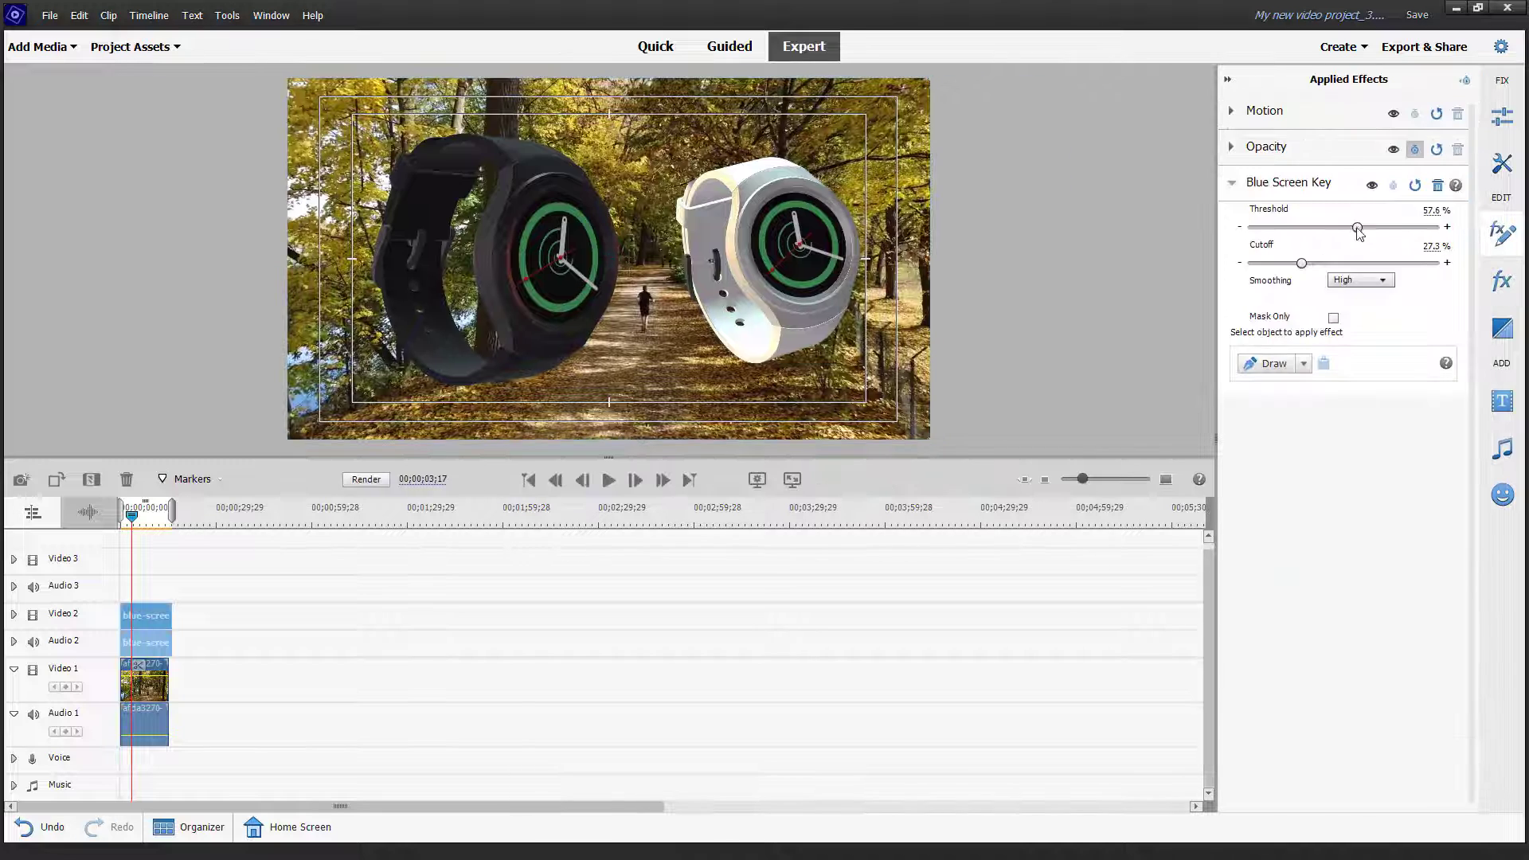
pyautogui.click(1437, 184)
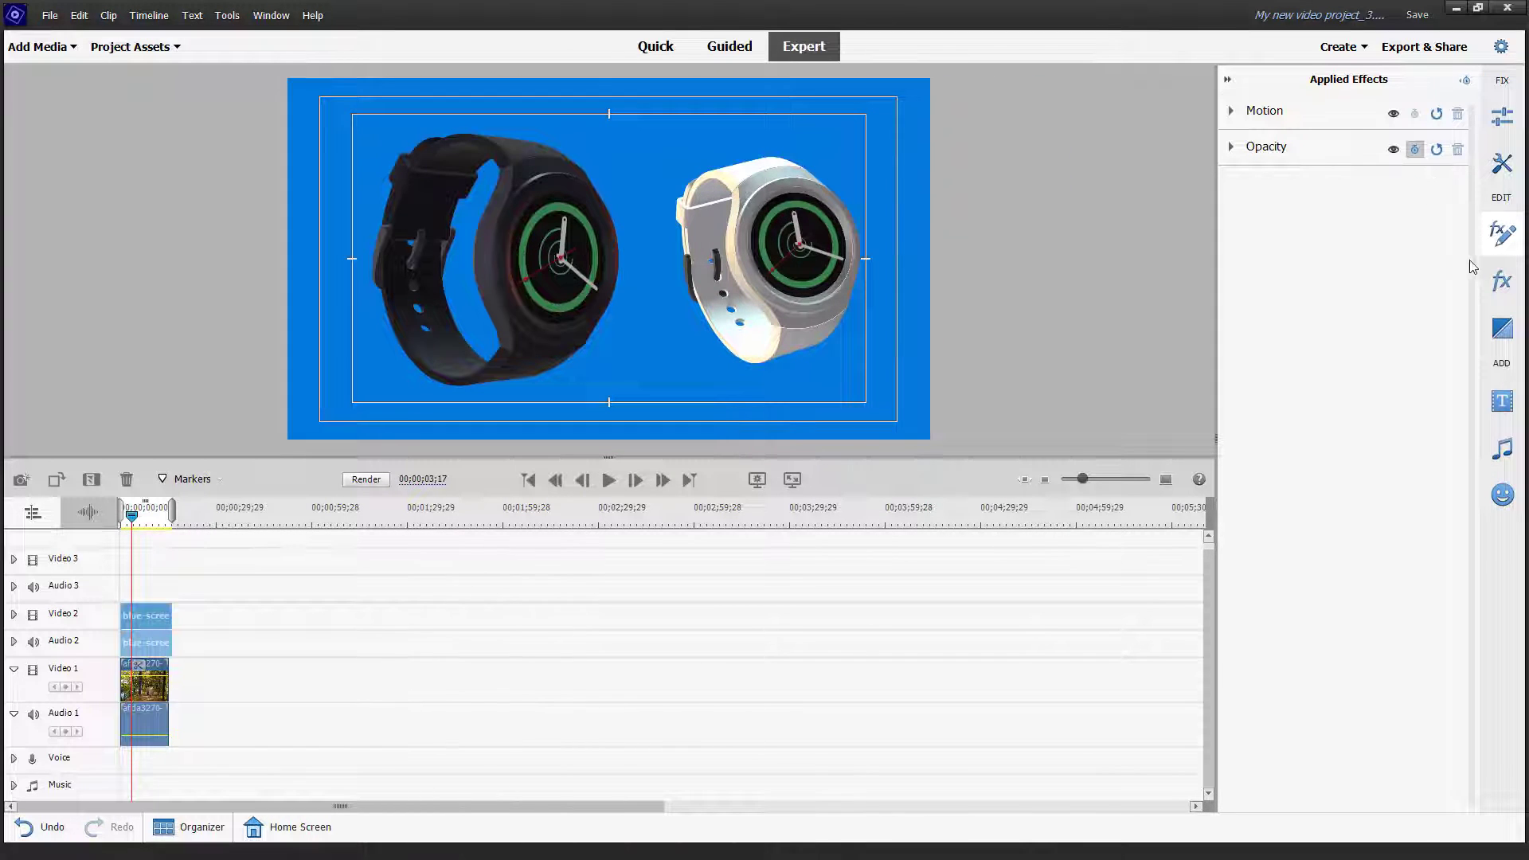
# Step: Drag Chroma Key from the Keying effects onto the preview and confirm with OK
pyautogui.click(1502, 287)
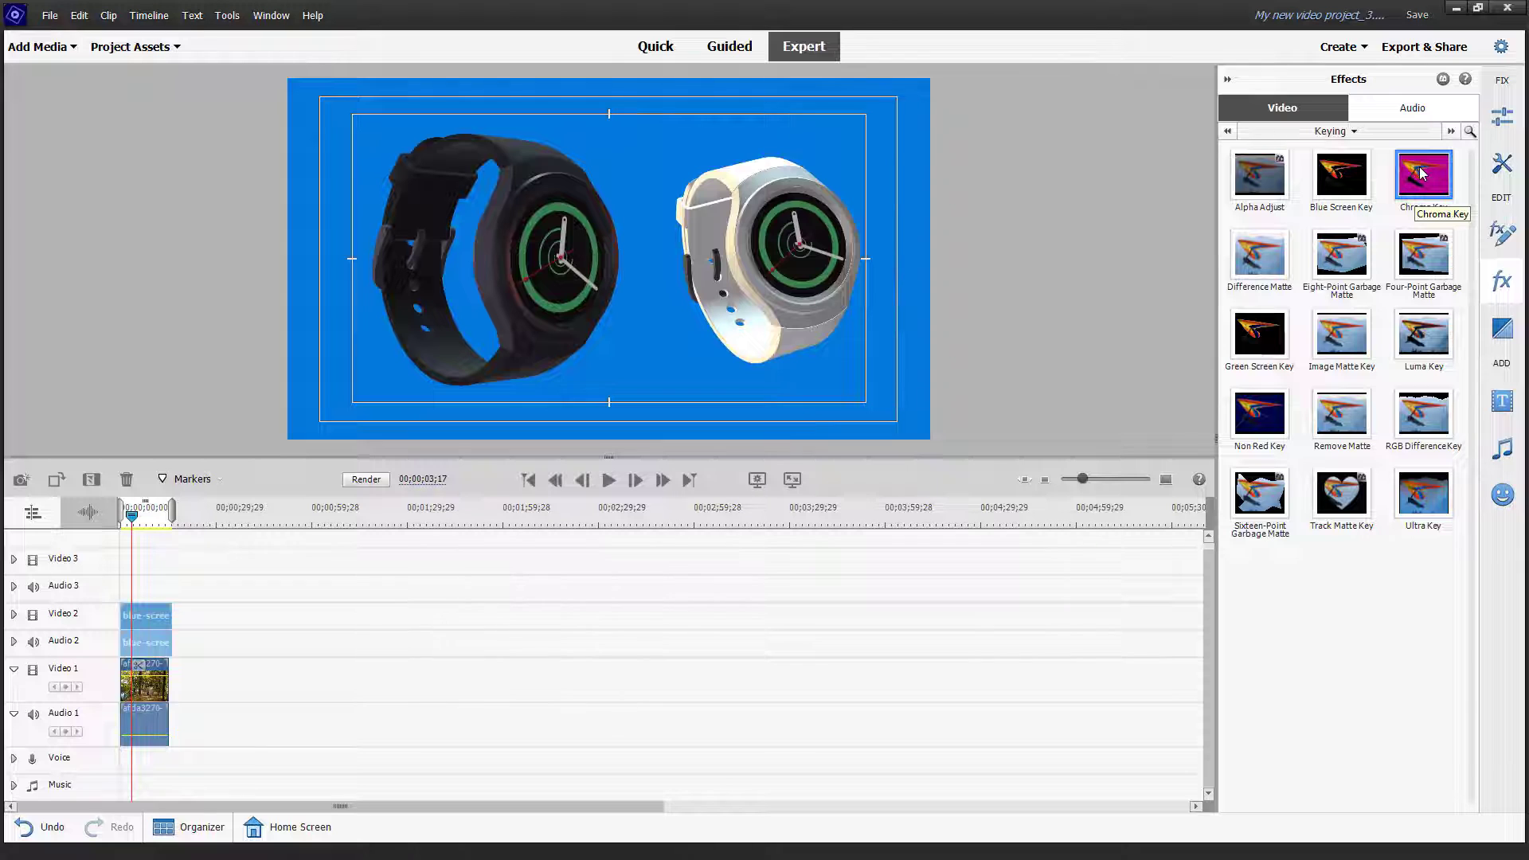
pyautogui.moveTo(1422, 177); pyautogui.dragTo(912, 275)
pyautogui.moveTo(803, 241); pyautogui.dragTo(808, 247)
pyautogui.click(879, 463)
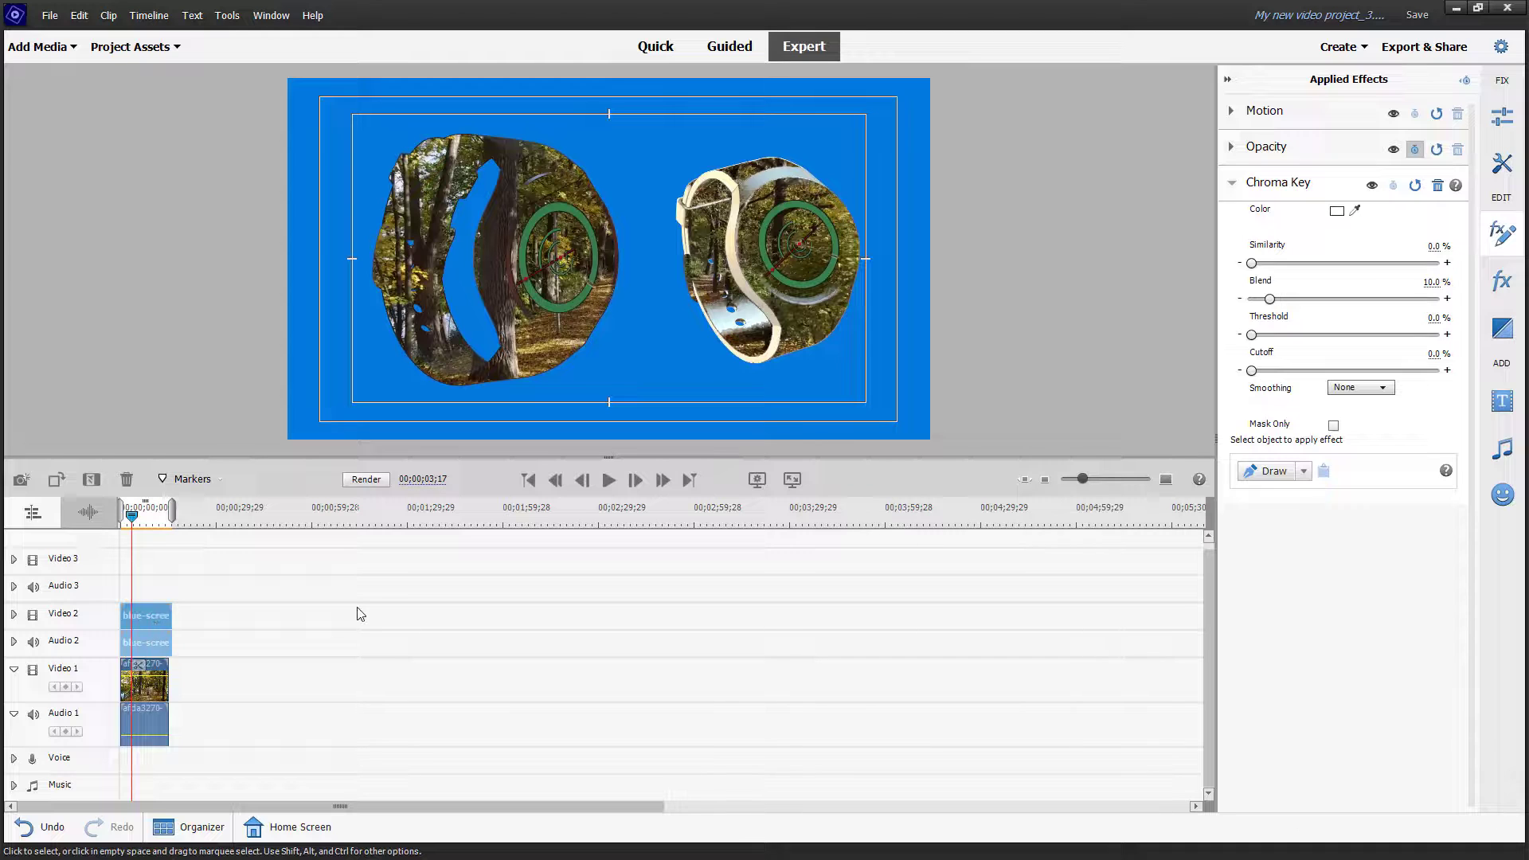
# Step: Undo the misapplied Chroma Key, reapply it to the Video 2 watch clip, and resample its colour
pyautogui.hotkey('ctrl', 'z')
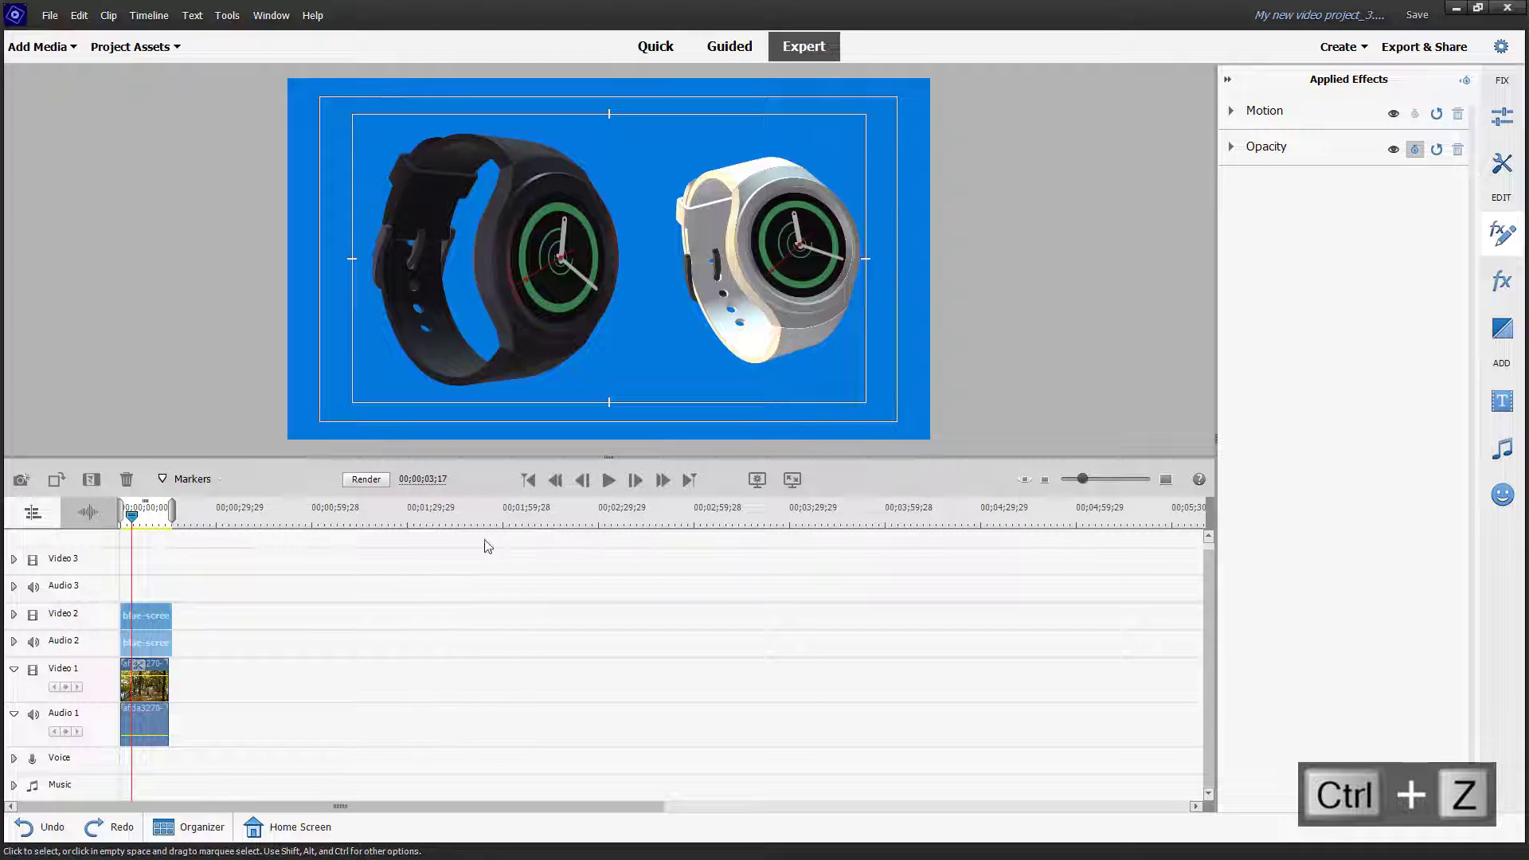
pyautogui.click(1501, 281)
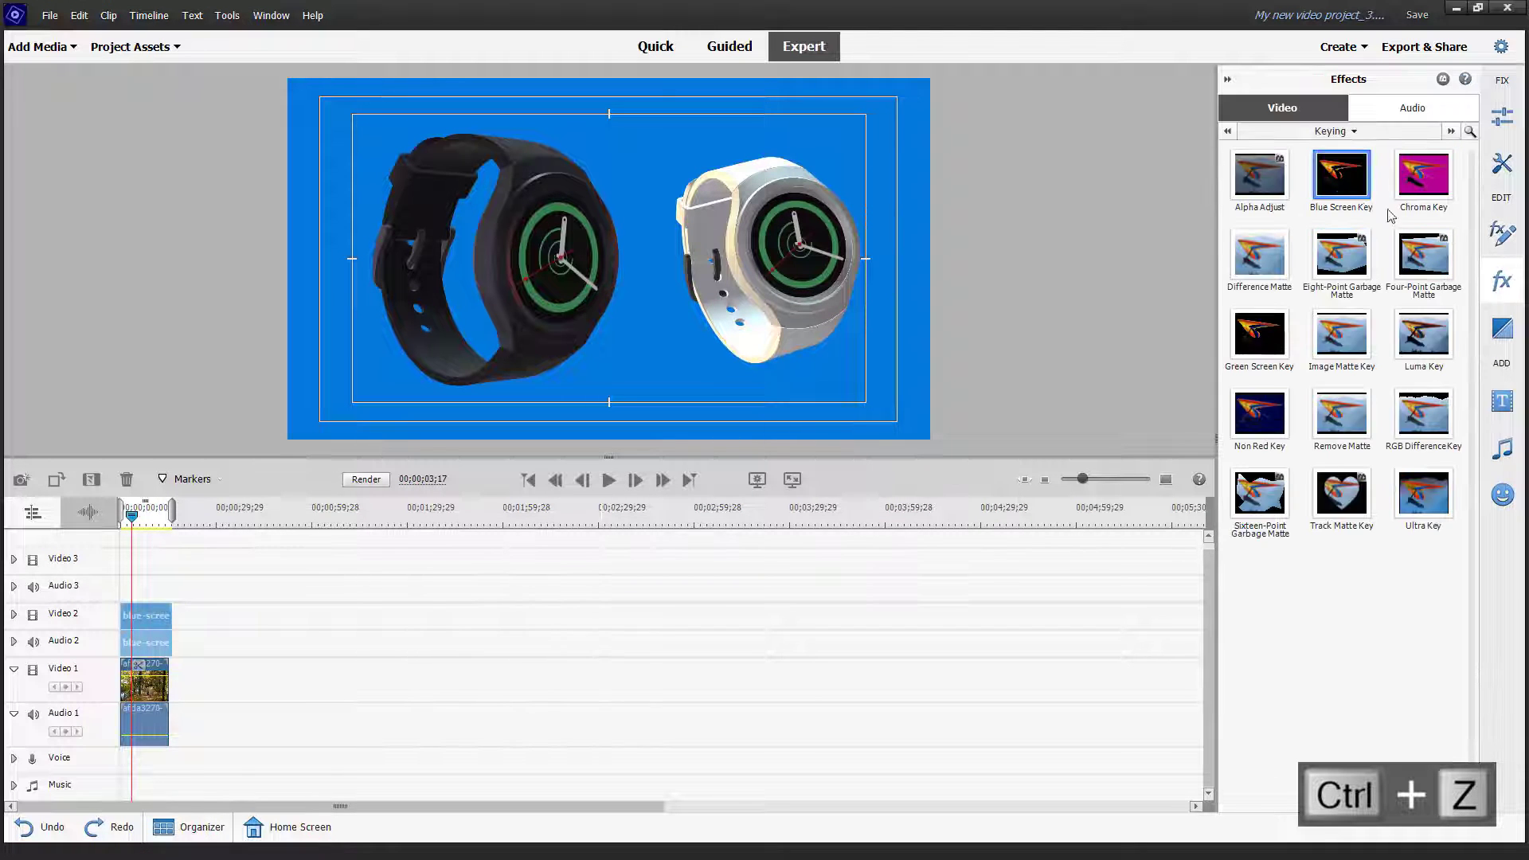
pyautogui.moveTo(1423, 175); pyautogui.dragTo(156, 626)
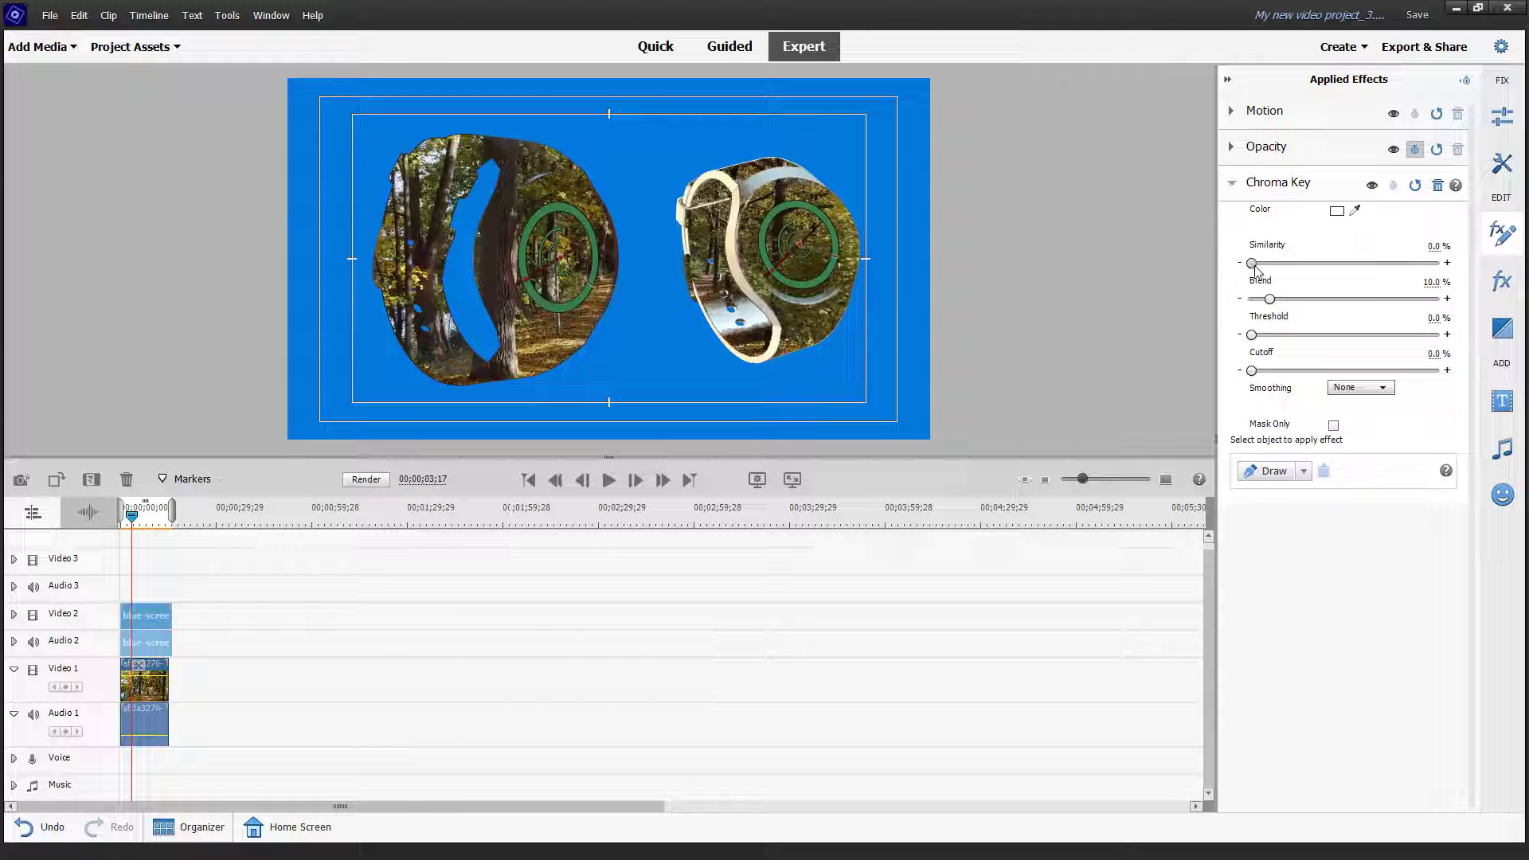
pyautogui.moveTo(1252, 263)
pyautogui.mouseDown()
pyautogui.moveTo(1316, 264)
pyautogui.moveTo(1231, 270)
pyautogui.mouseUp()
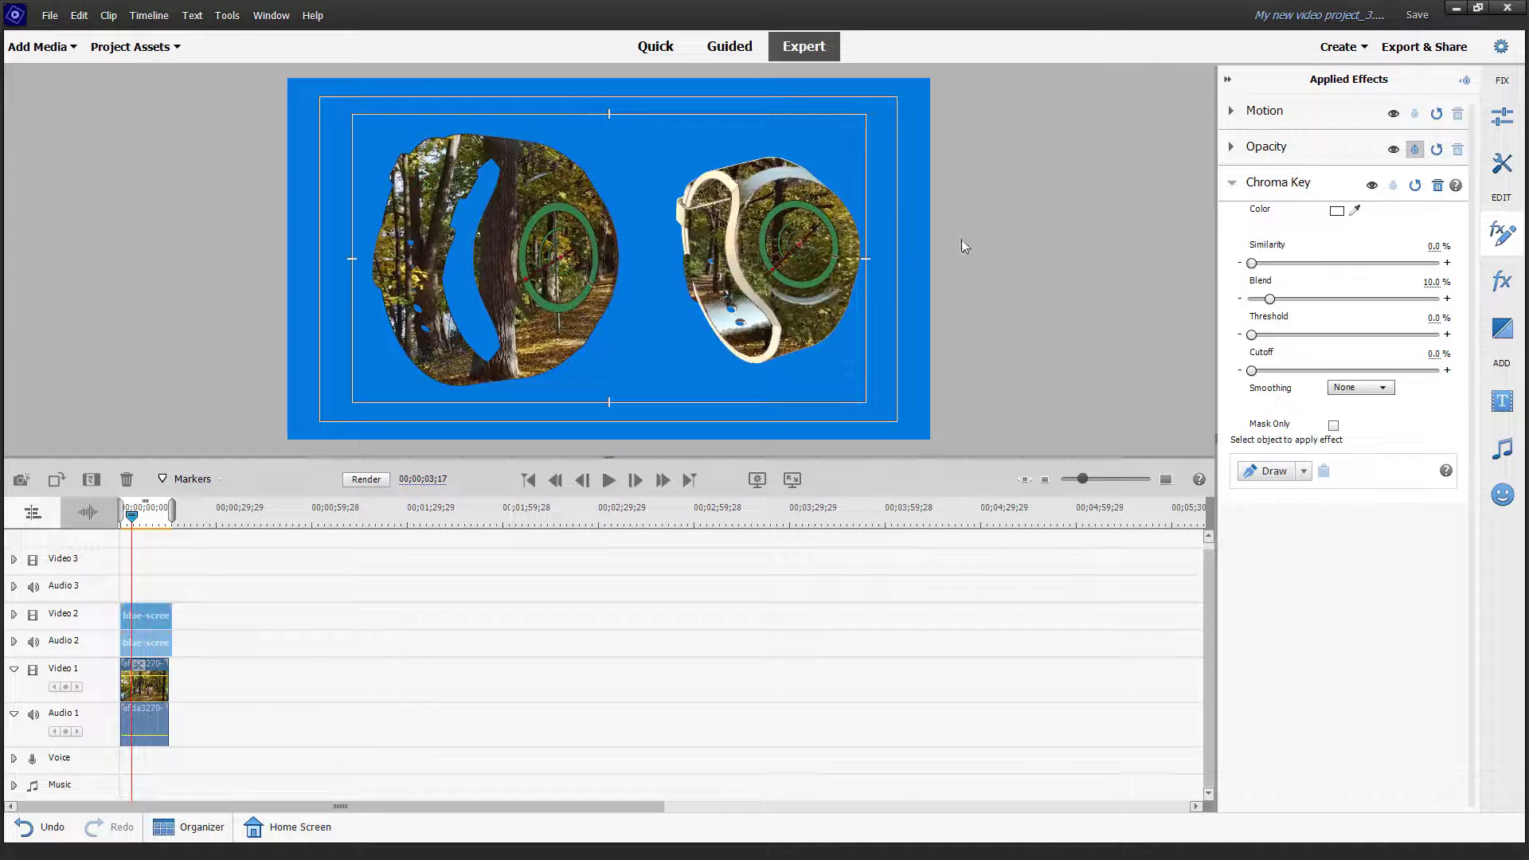
pyautogui.click(1355, 210)
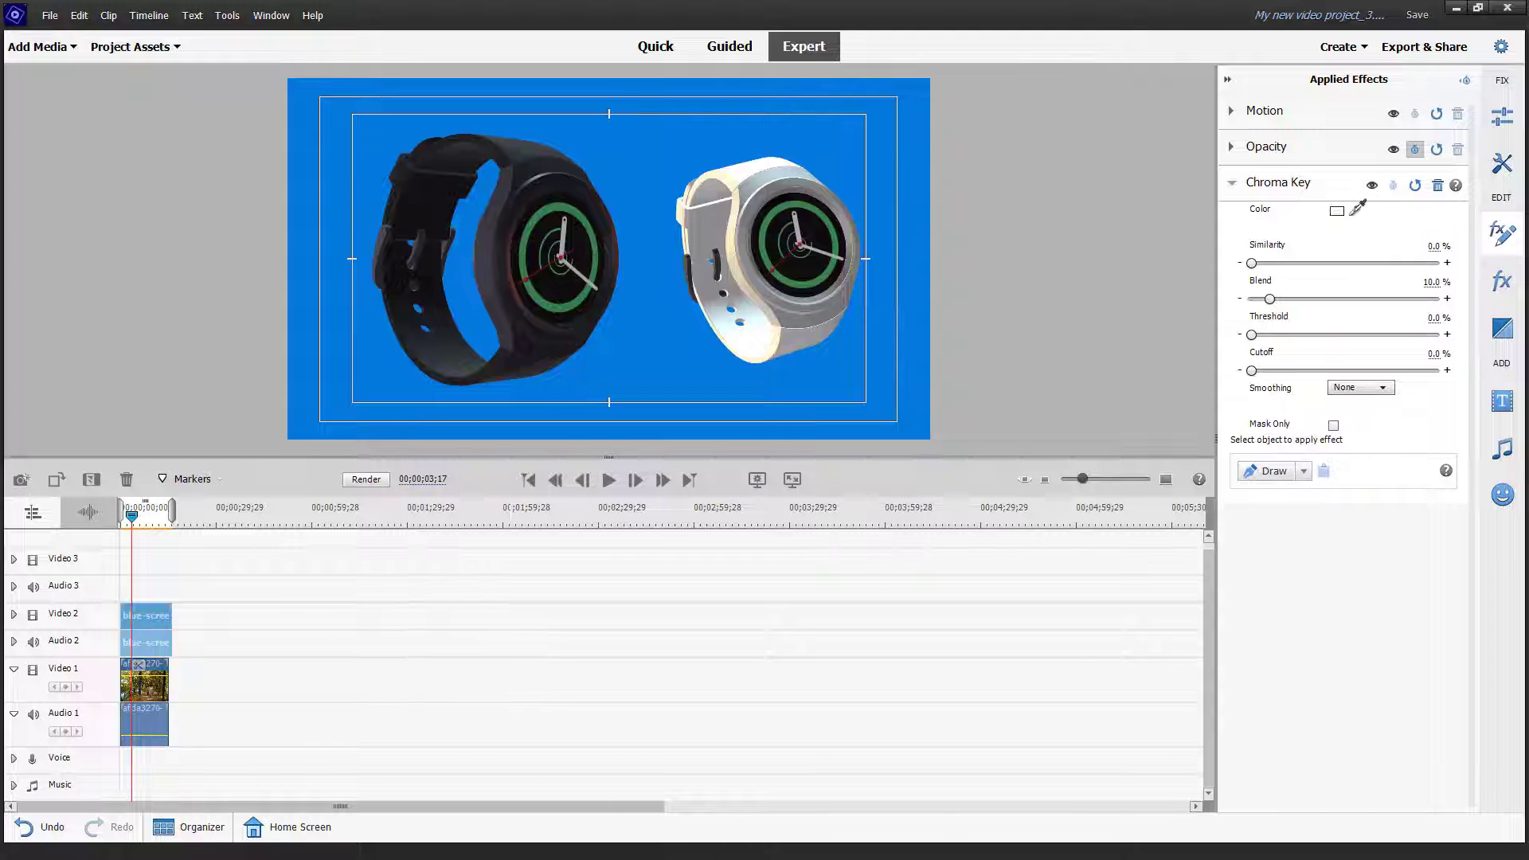
# Step: Sample the blue backdrop with the Chroma Key eyedropper and turn on Mask Only
pyautogui.click(1353, 209)
pyautogui.click(1355, 210)
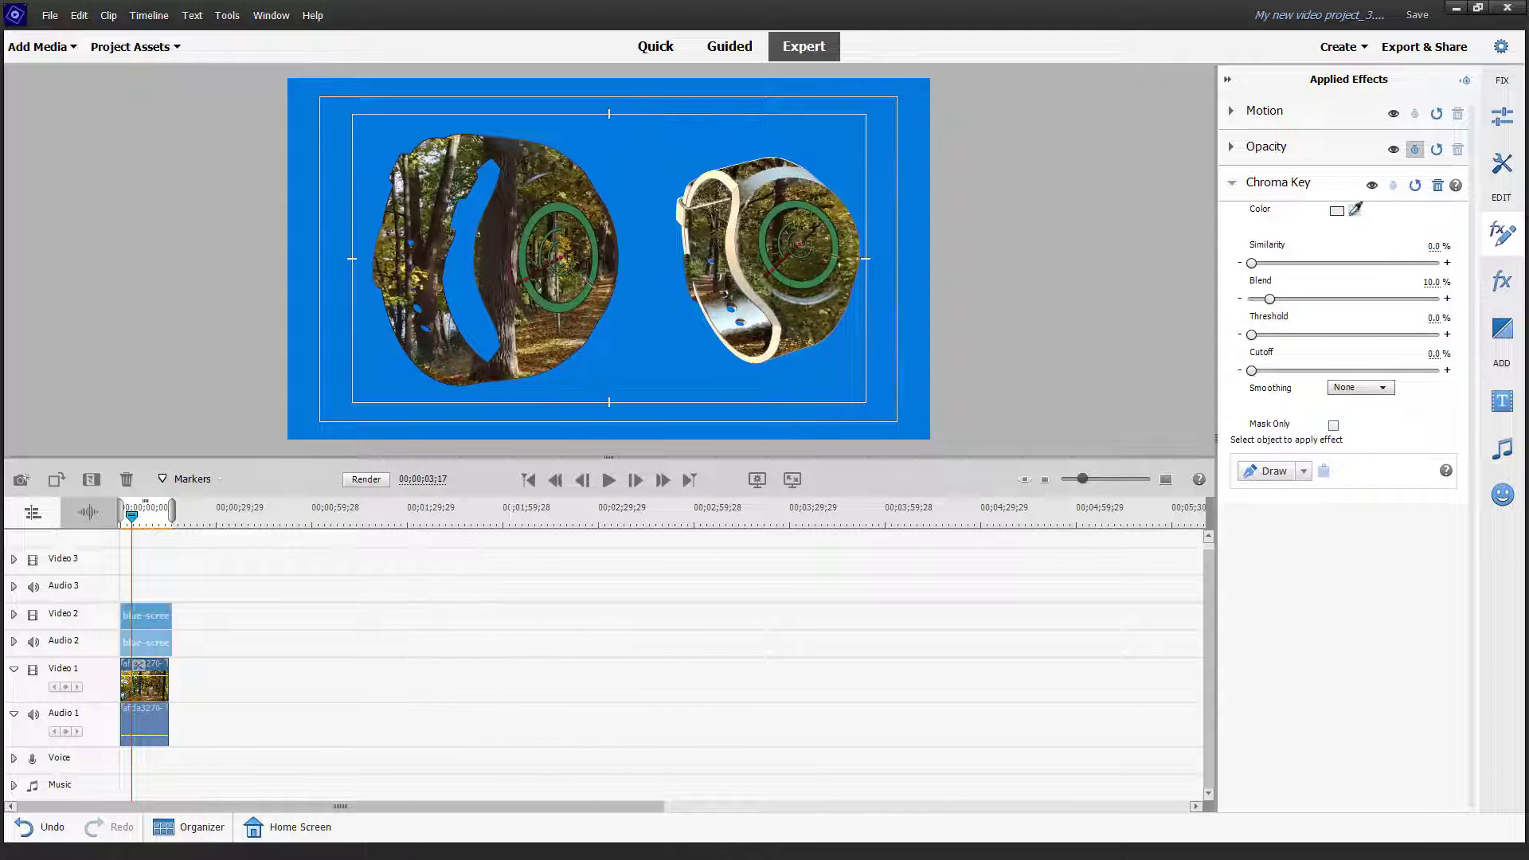
pyautogui.click(828, 137)
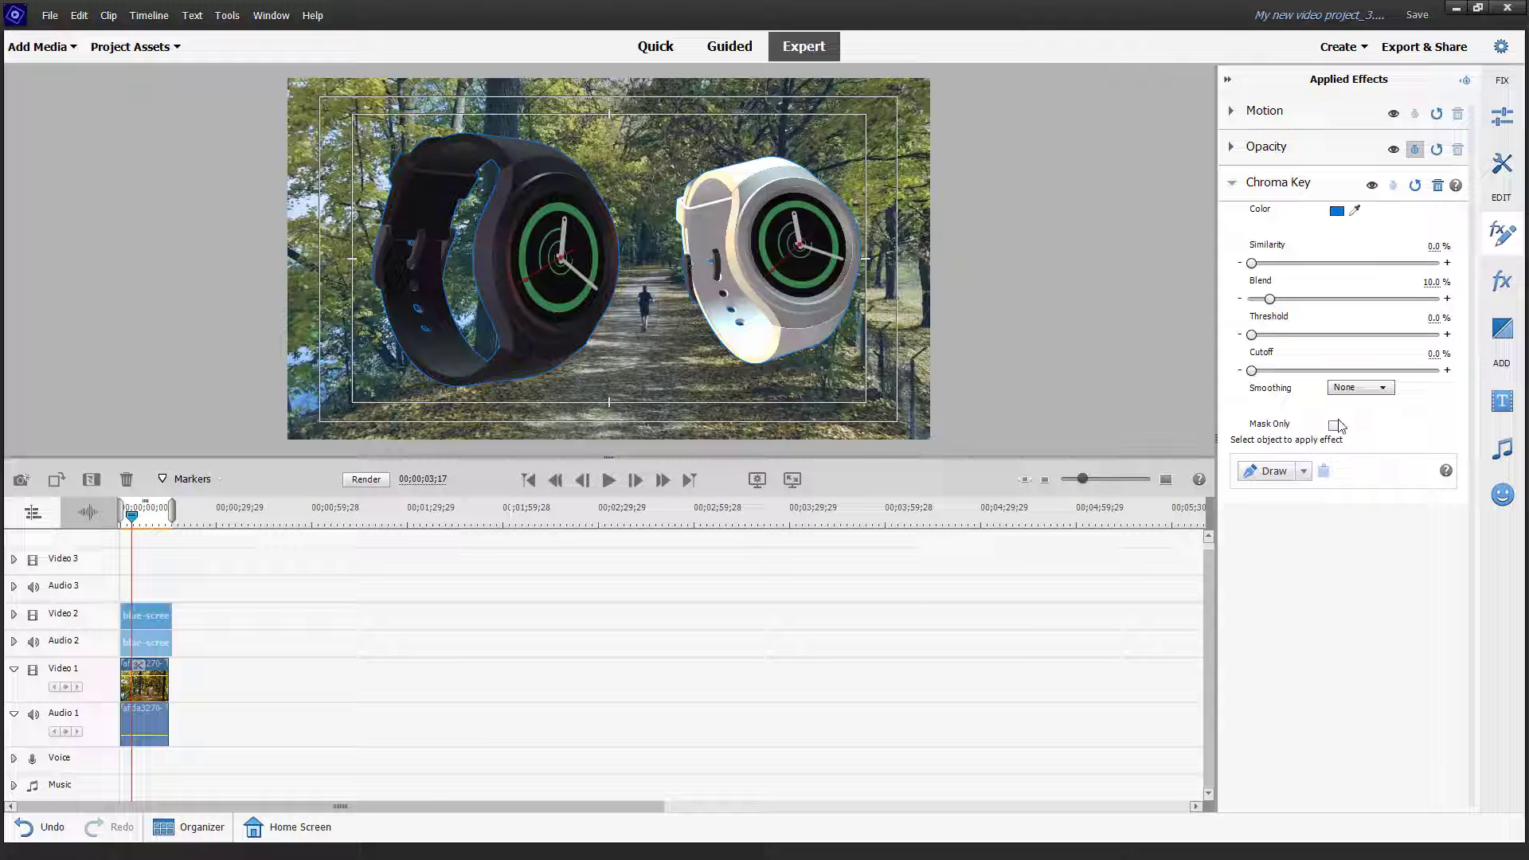
pyautogui.click(1334, 426)
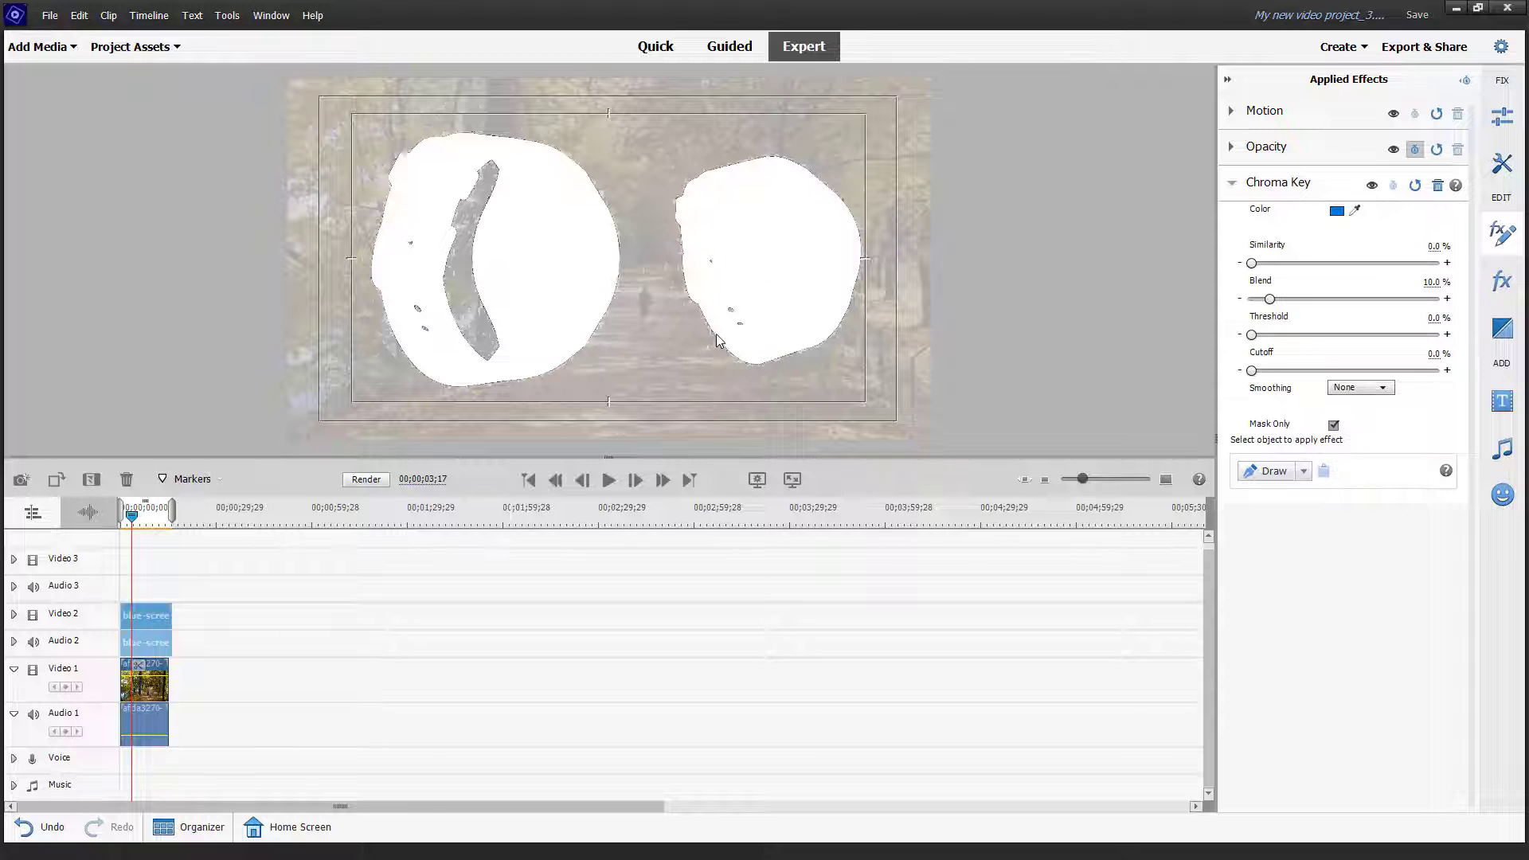
# Step: Refine the Chroma Key to Similarity 10.8%, Blend 29.0%, Threshold 1.7% and High smoothing
pyautogui.moveTo(1254, 265); pyautogui.dragTo(1251, 372)
pyautogui.click(1255, 336)
pyautogui.click(1369, 391)
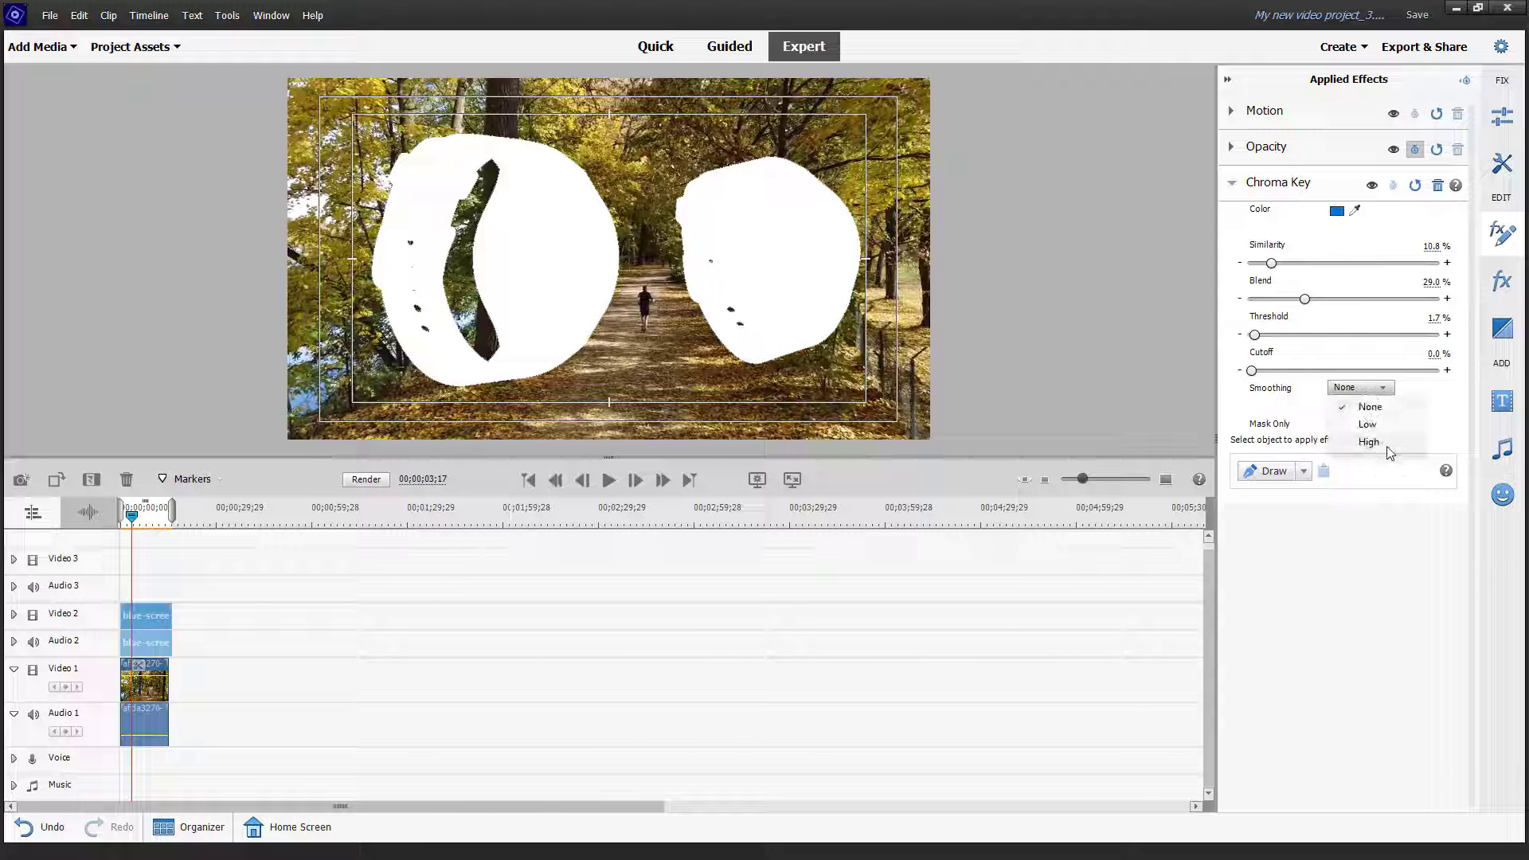
pyautogui.click(1370, 442)
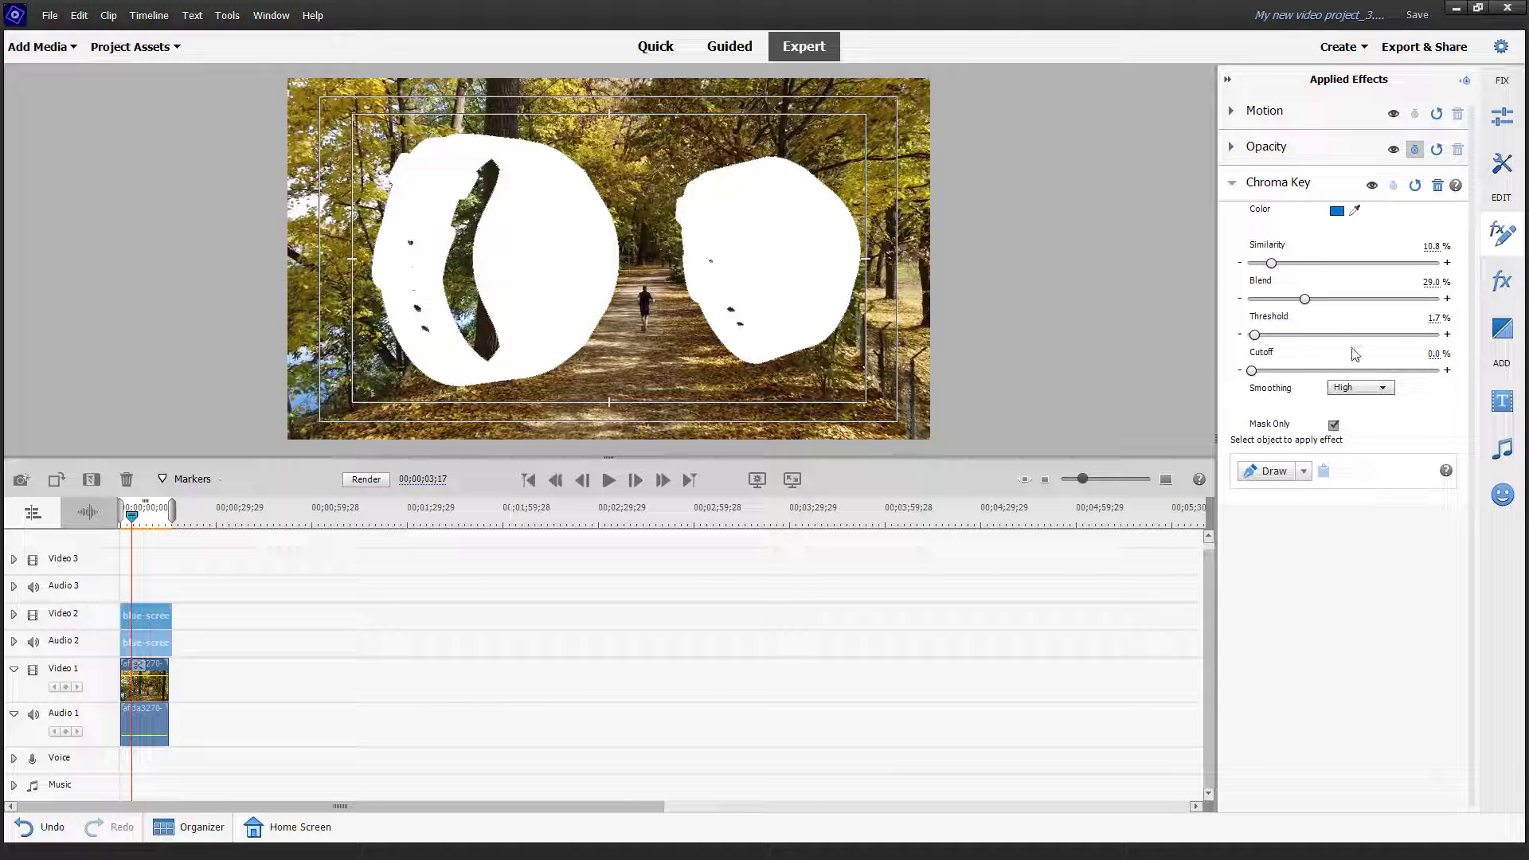
# Step: Toggle the Chroma Key off and on to compare, then turn off Mask Only
pyautogui.click(1371, 188)
pyautogui.click(1372, 188)
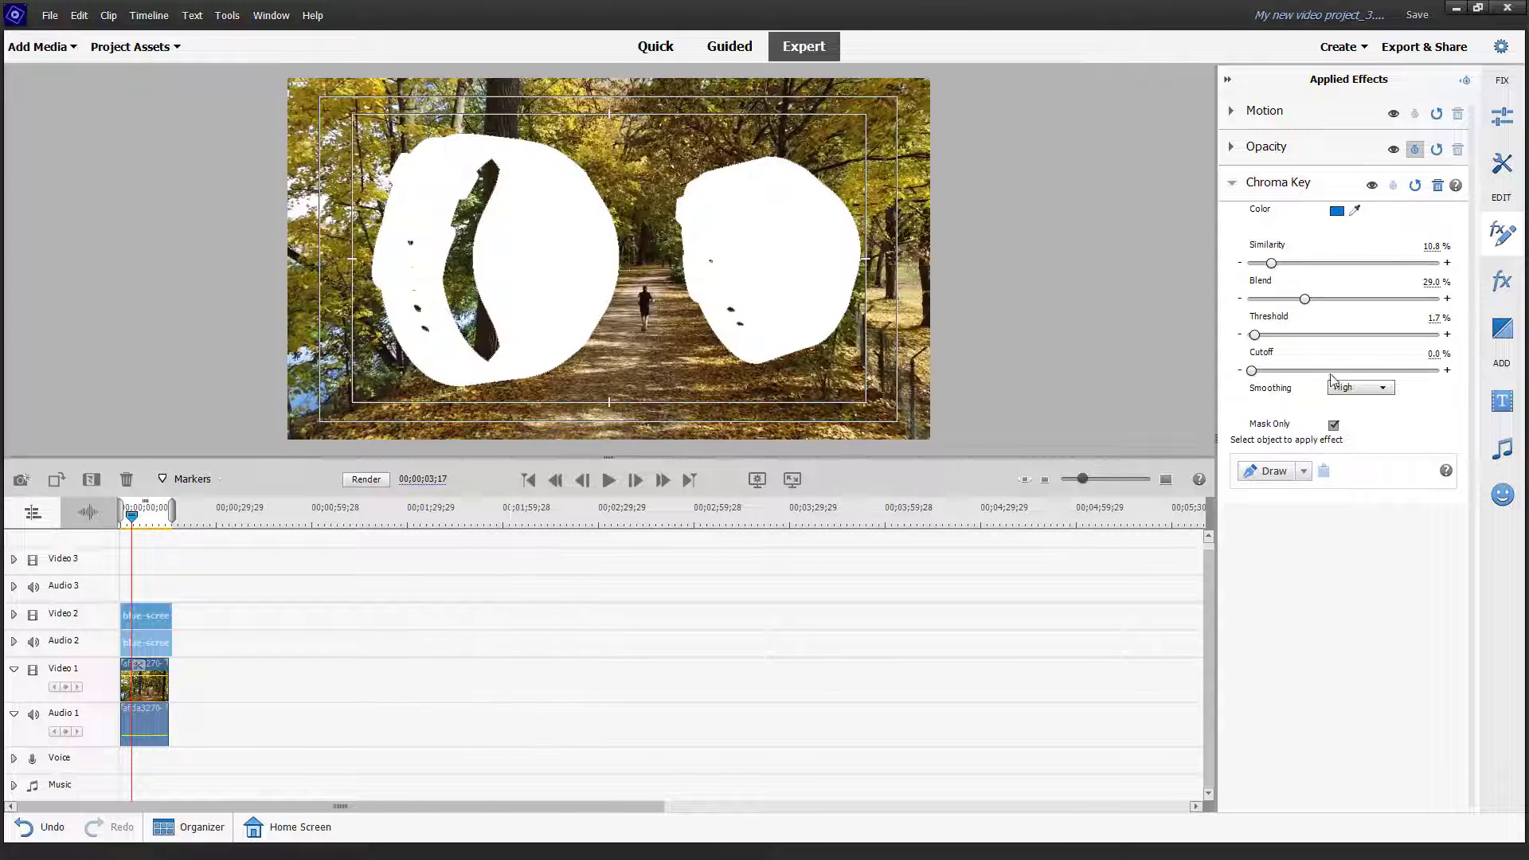
pyautogui.click(1334, 426)
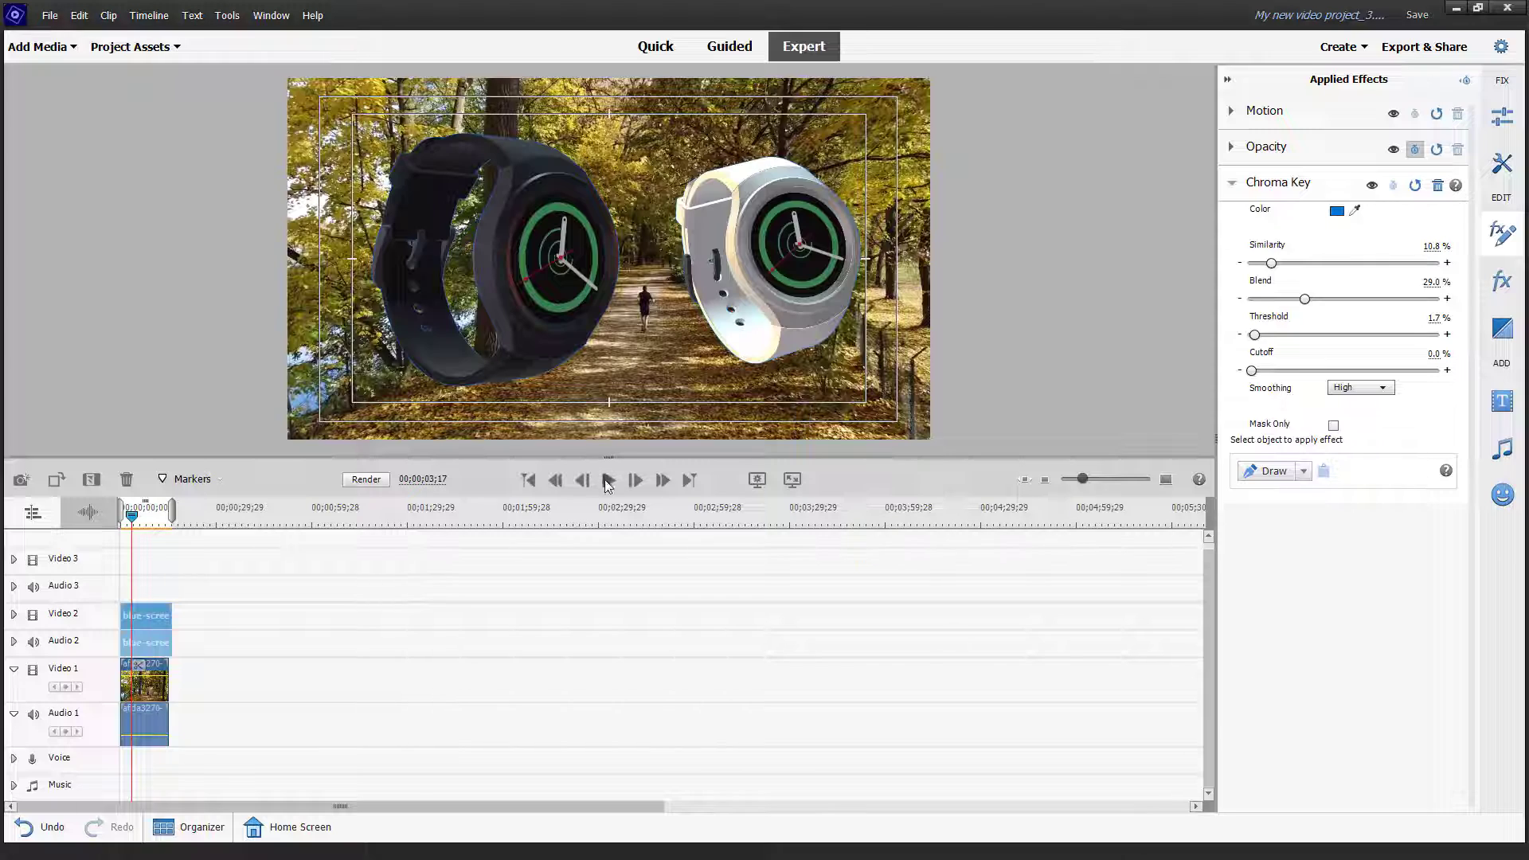
# Step: Play the keyed watches over the forest path and pause at 00;00;05;15
pyautogui.click(608, 481)
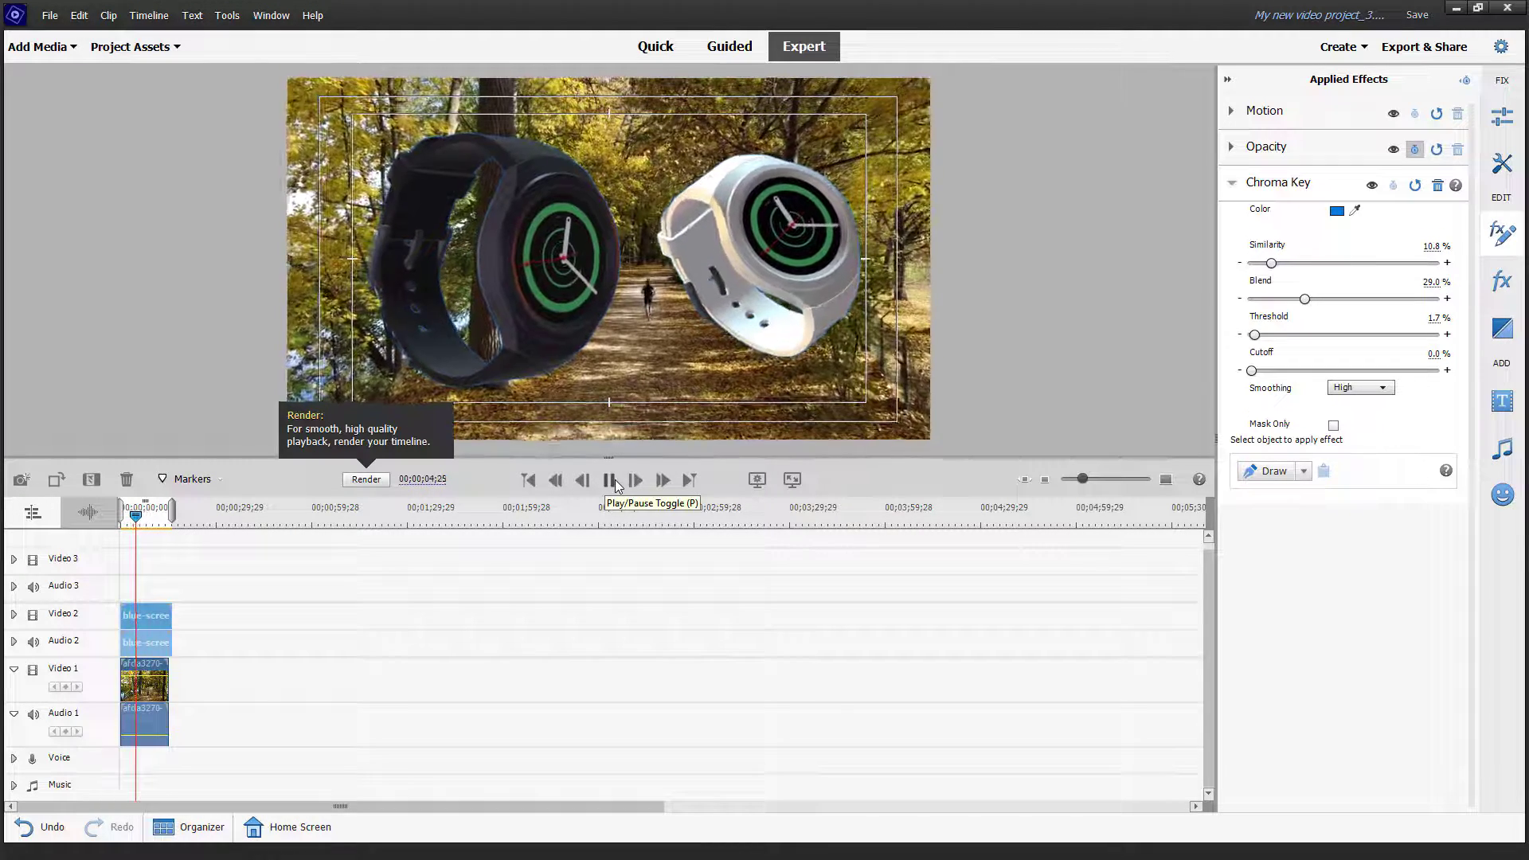
pyautogui.click(615, 484)
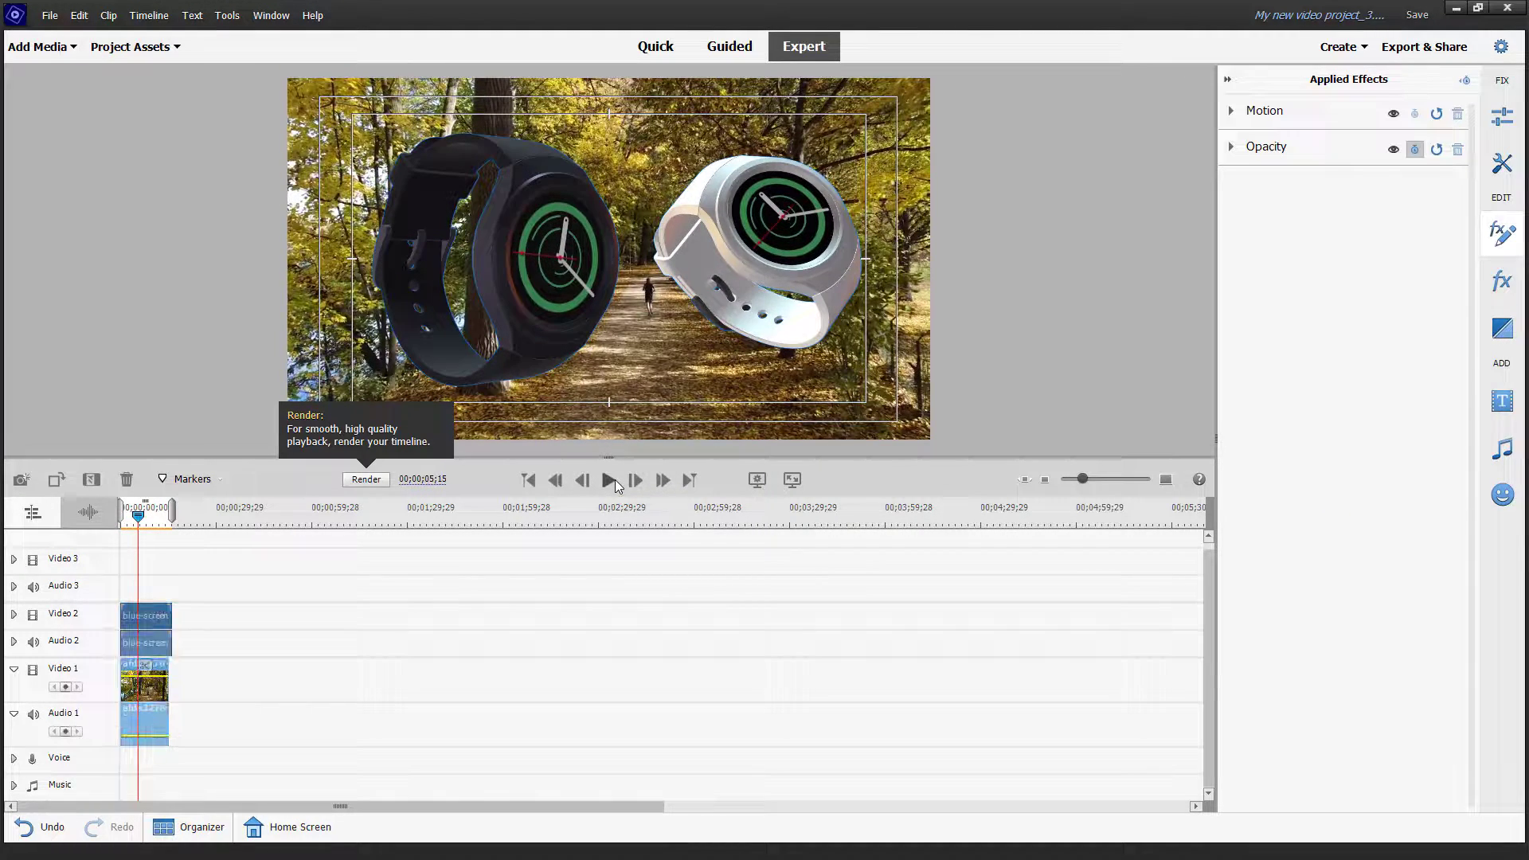